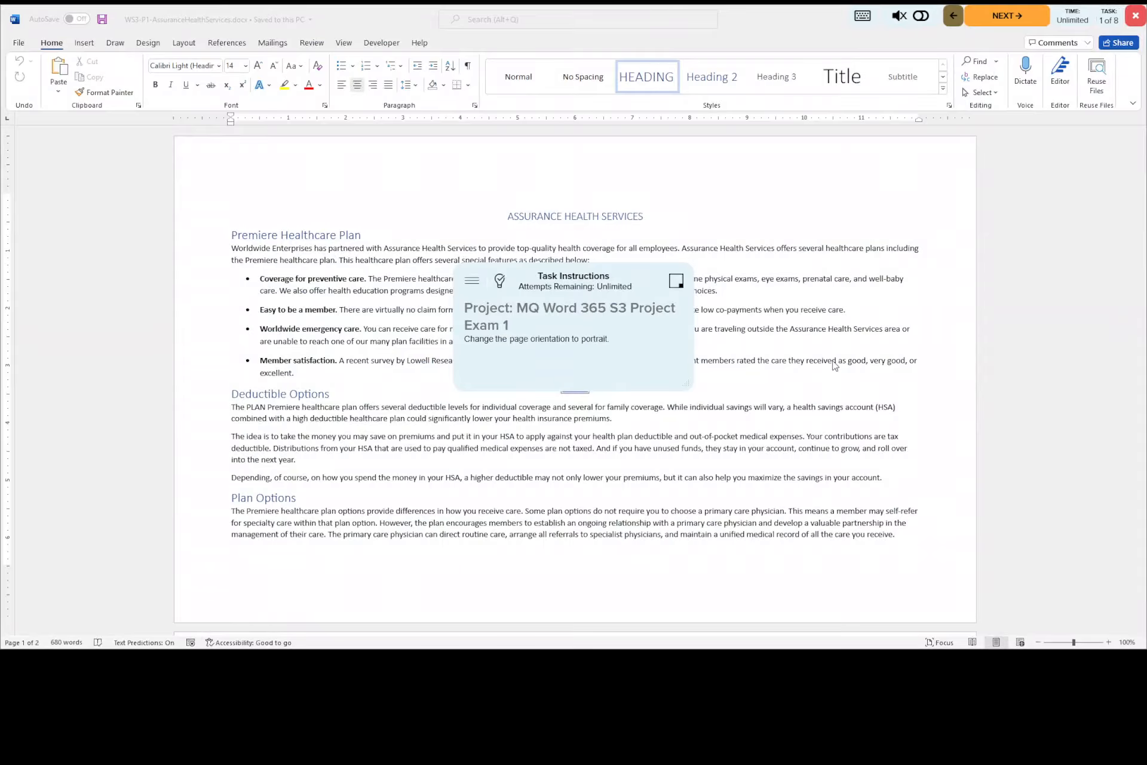
# - Move the task instructions off the document text and change the page orientation to portrait
pyautogui.moveTo(545, 264); pyautogui.dragTo(165, 158)
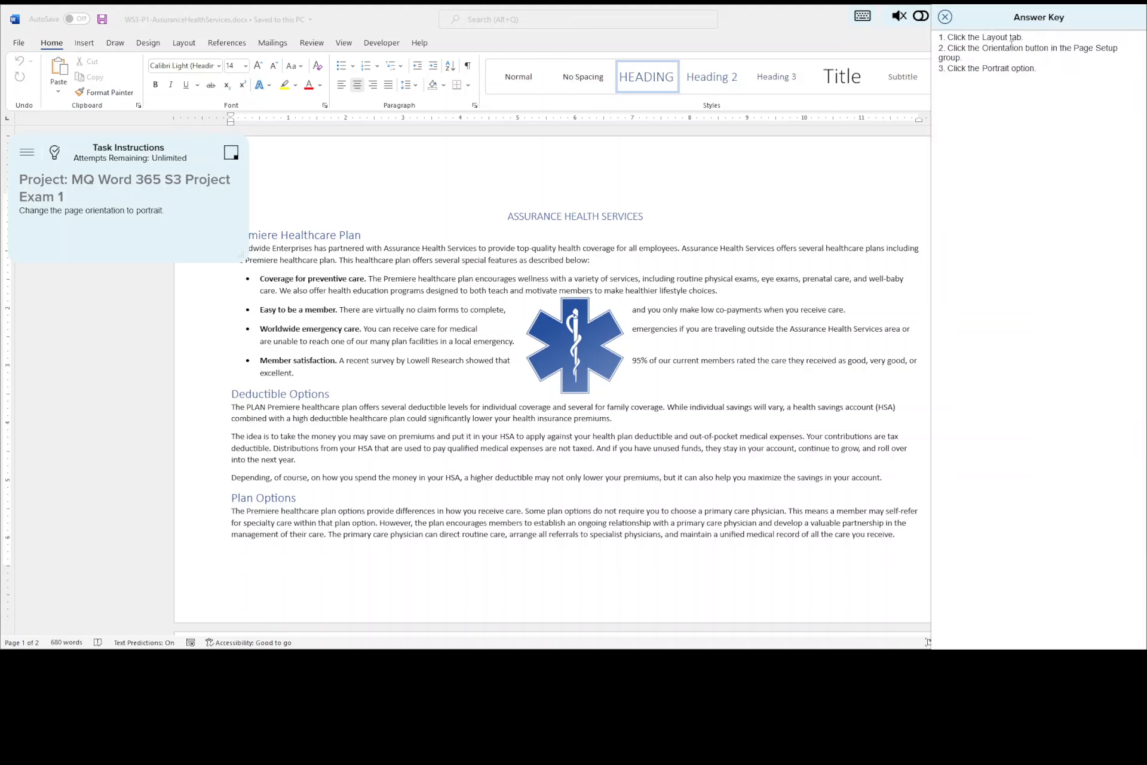
pyautogui.click(185, 47)
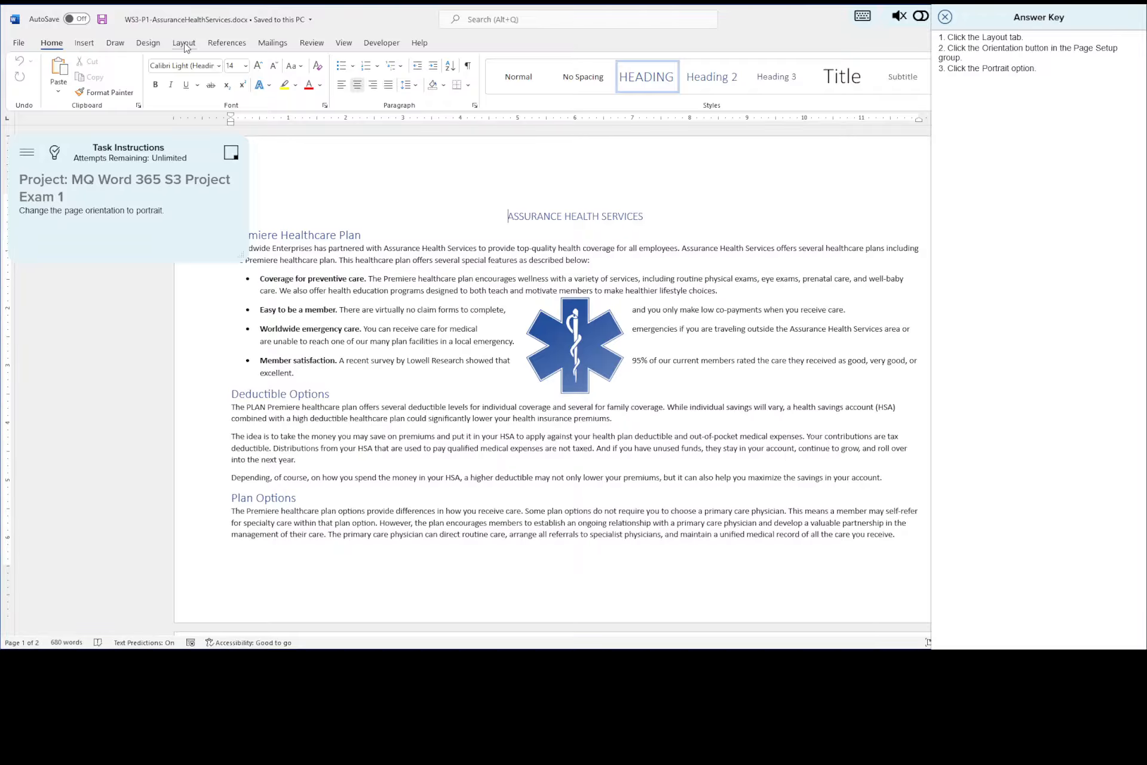
pyautogui.click(186, 46)
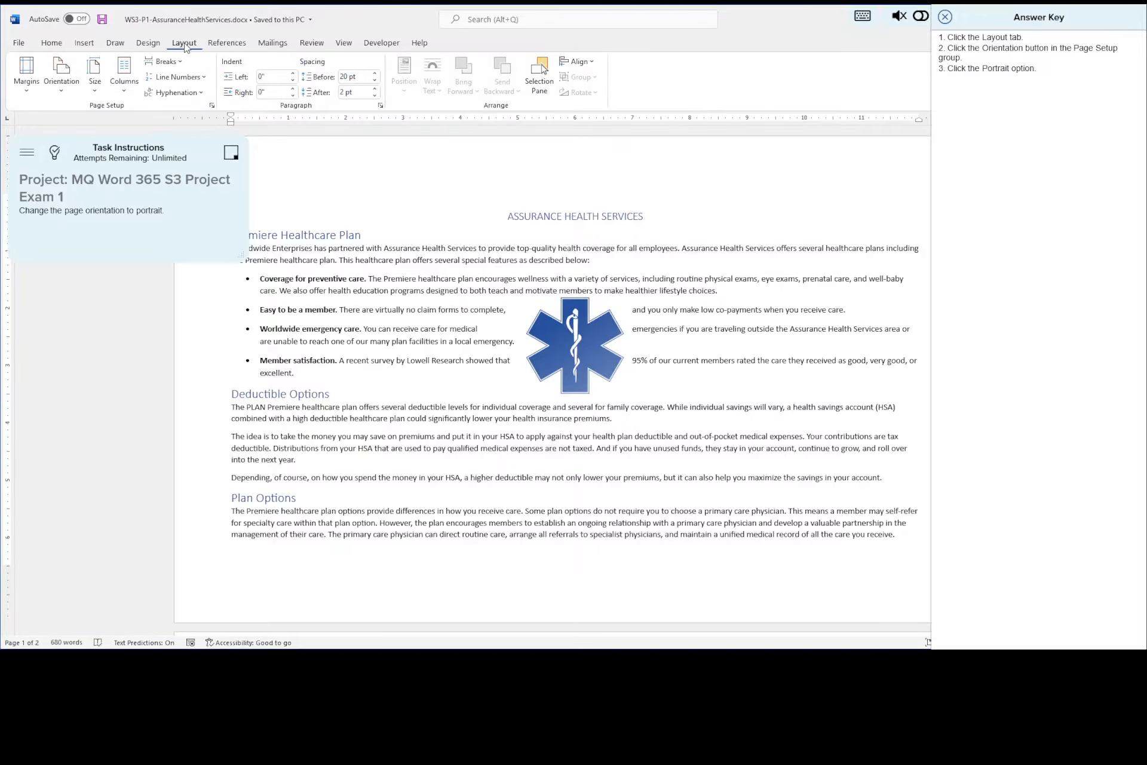
pyautogui.click(63, 94)
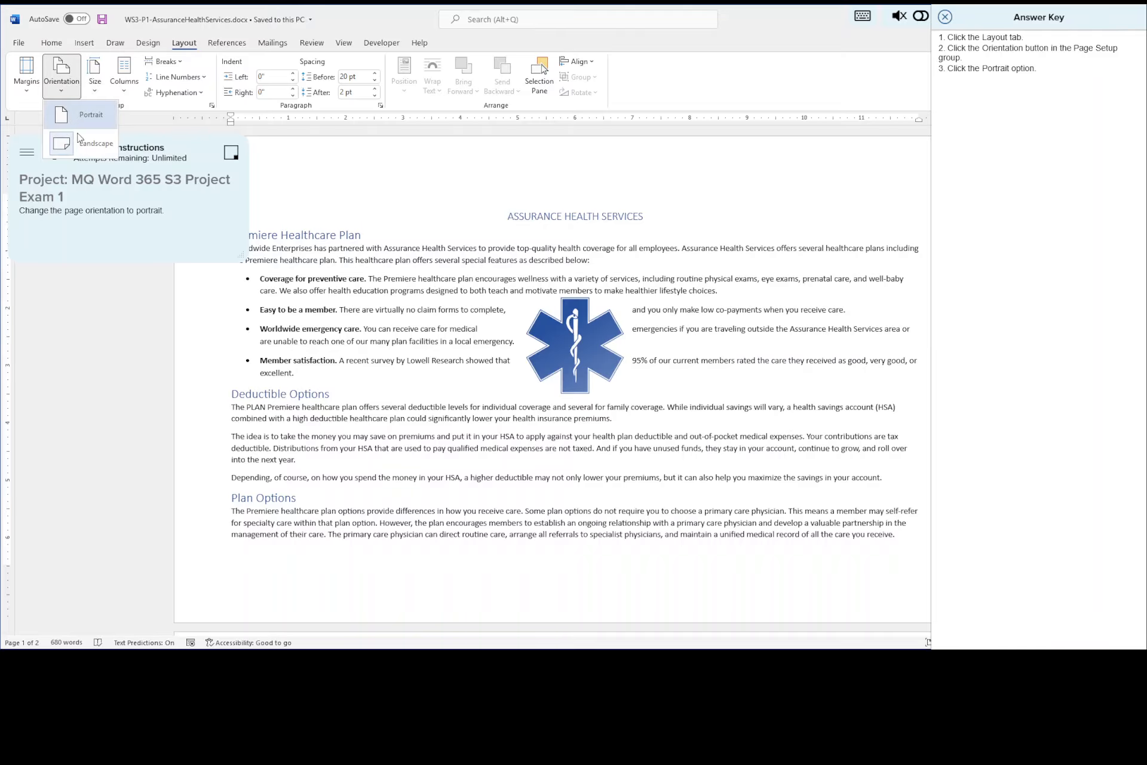
pyautogui.click(92, 114)
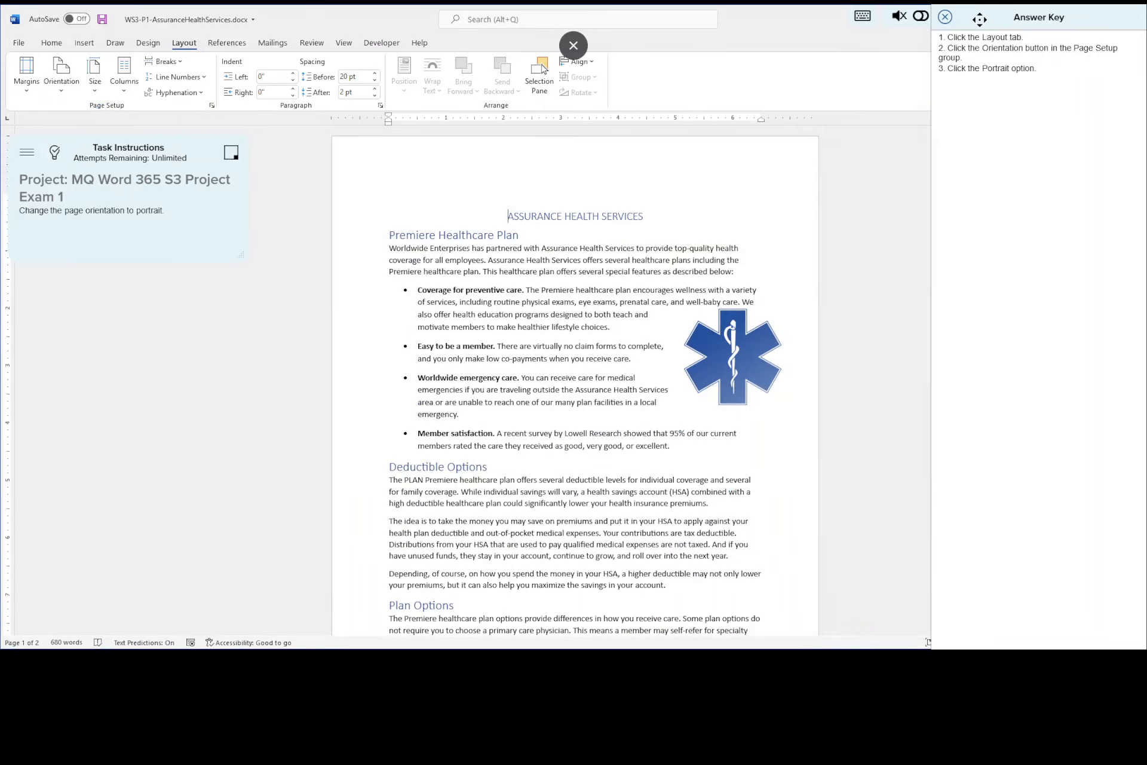
pyautogui.click(945, 16)
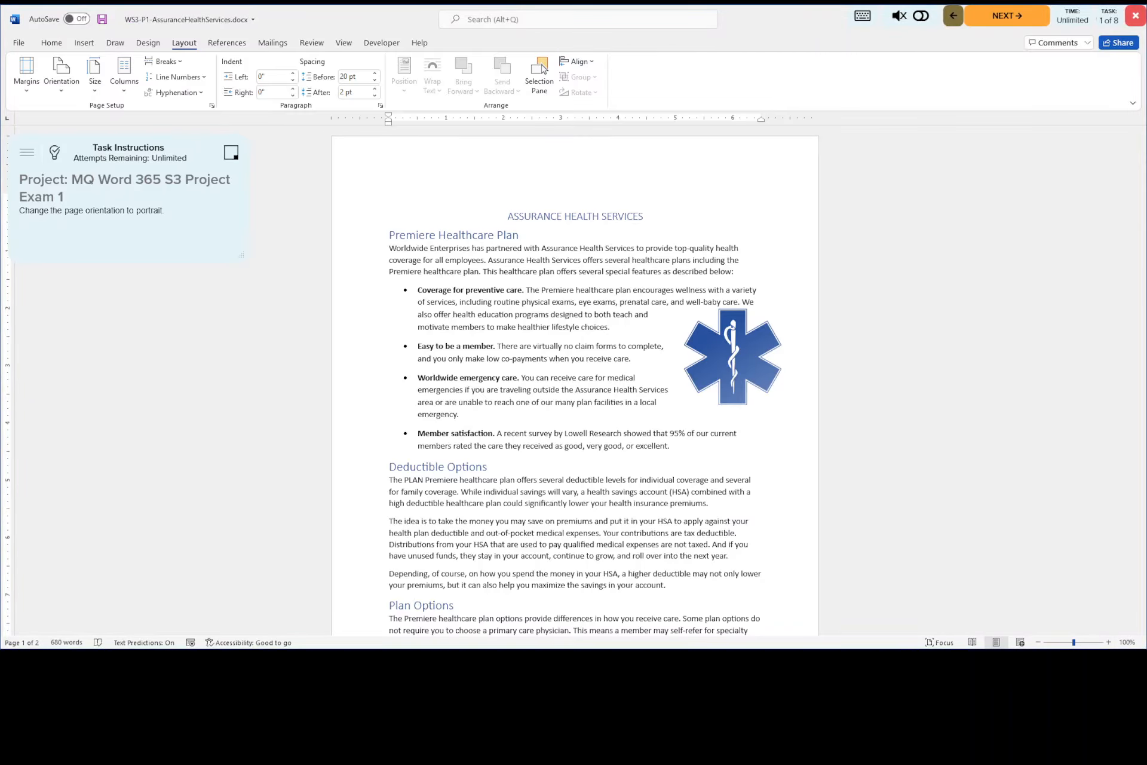
# - Save the document and advance to the second exam task
pyautogui.click(1108, 641)
pyautogui.click(1108, 642)
pyautogui.click(1108, 641)
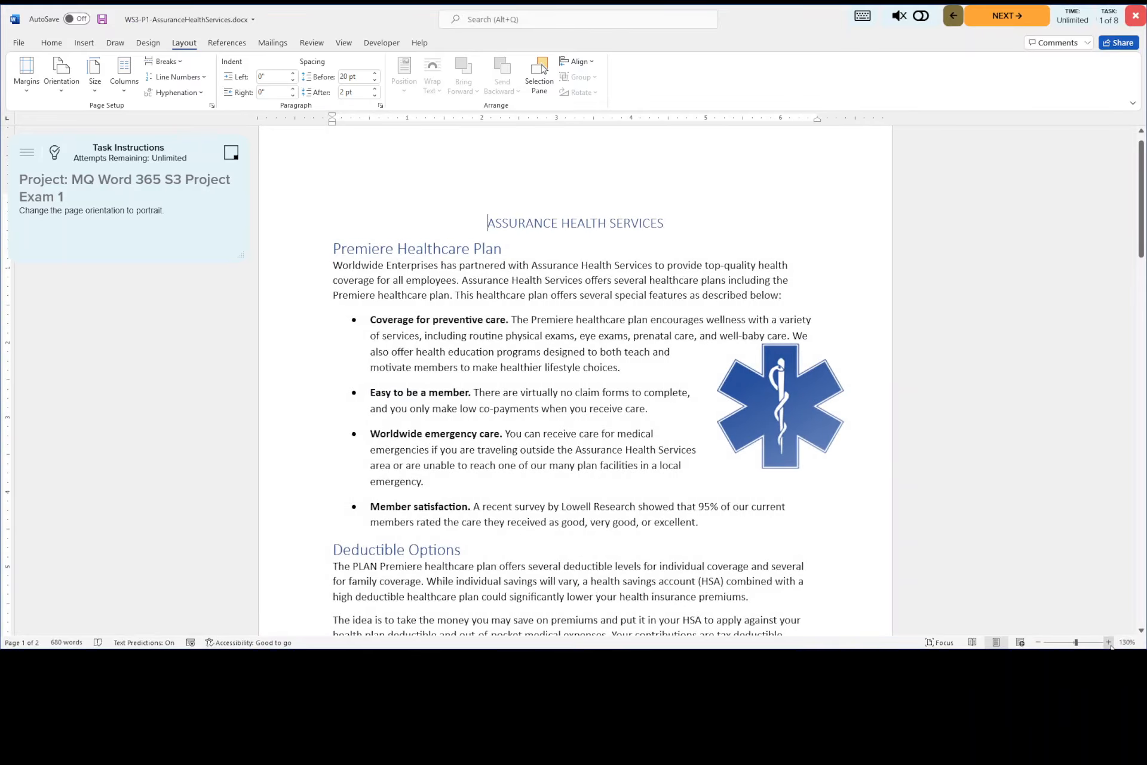
pyautogui.click(1108, 642)
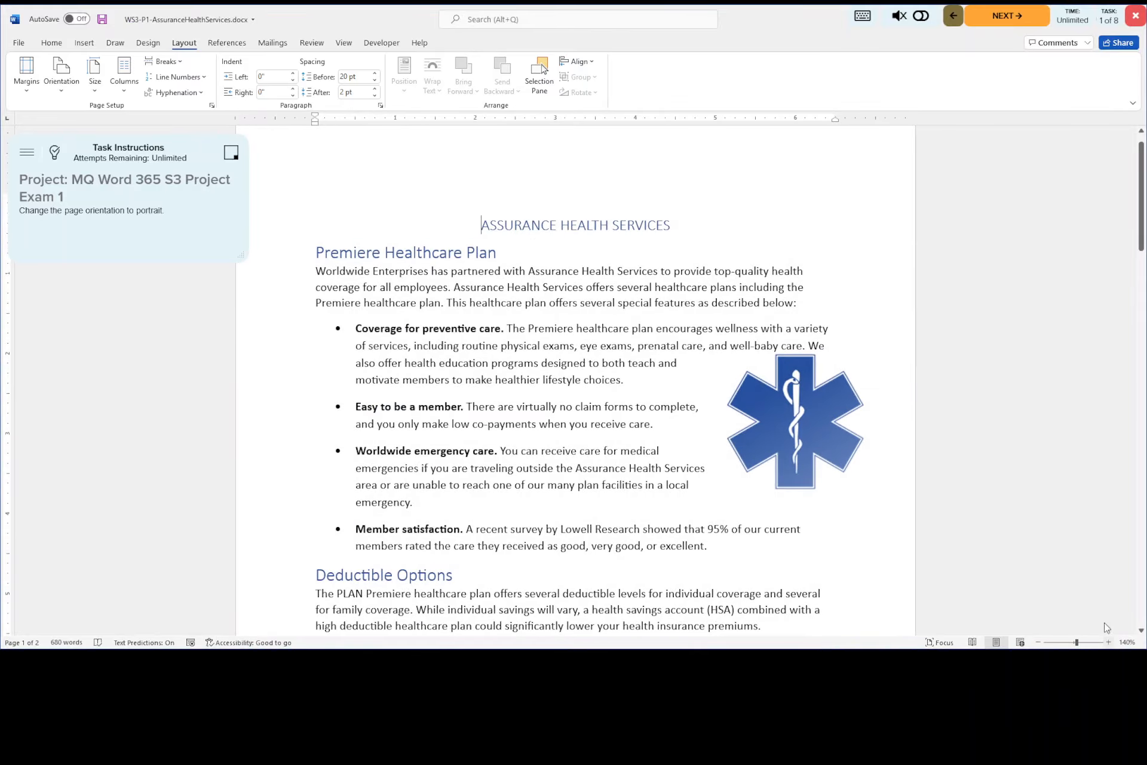
pyautogui.click(101, 20)
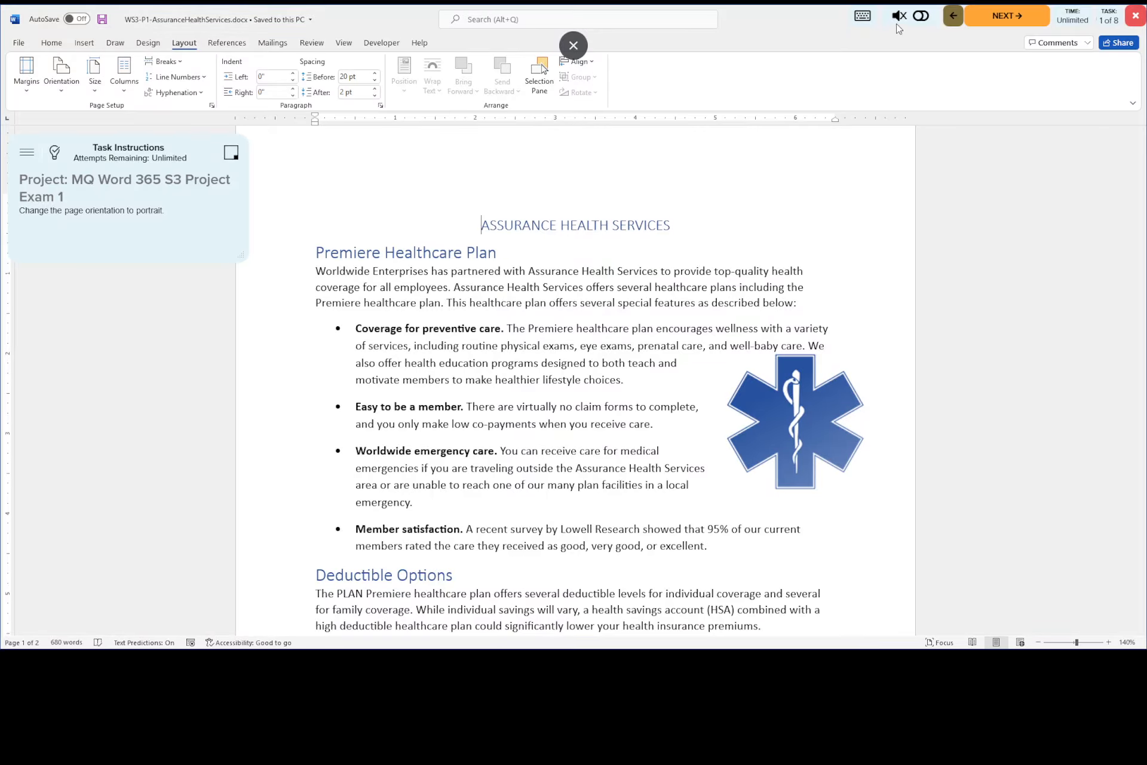
pyautogui.click(1003, 18)
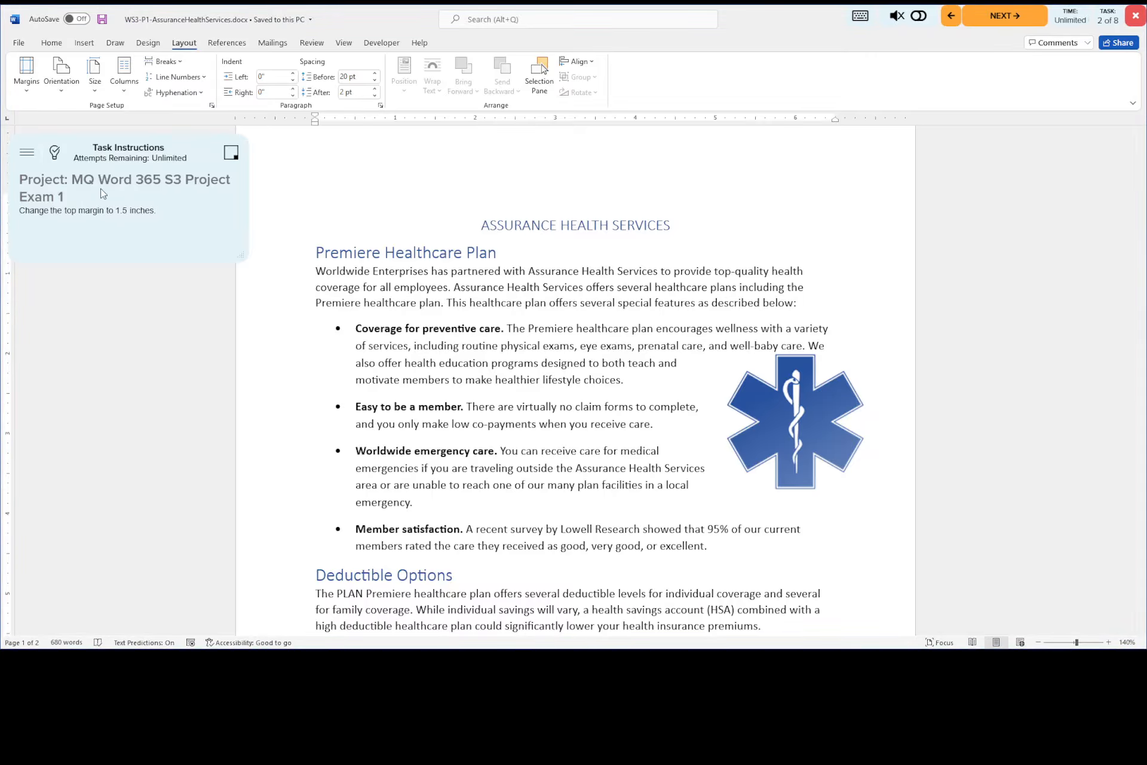
# - Consult the answer key and set the document's top margin to 1.5 inches through custom margins
pyautogui.click(54, 154)
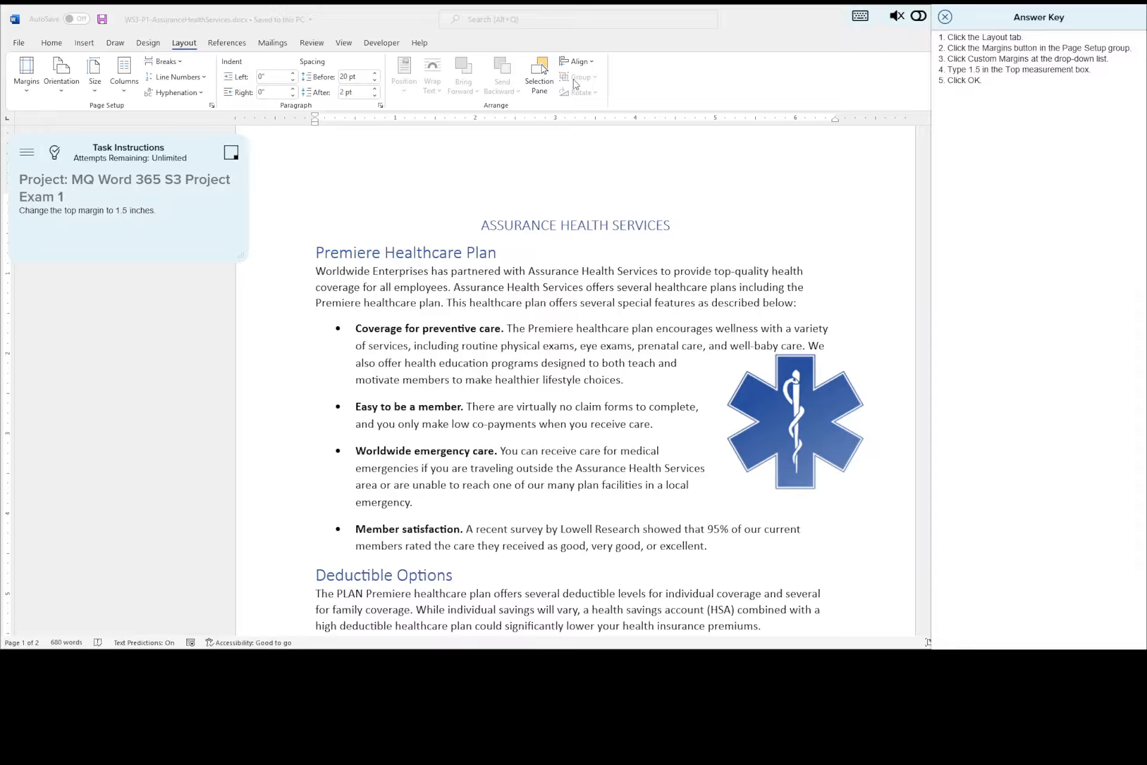
pyautogui.click(29, 89)
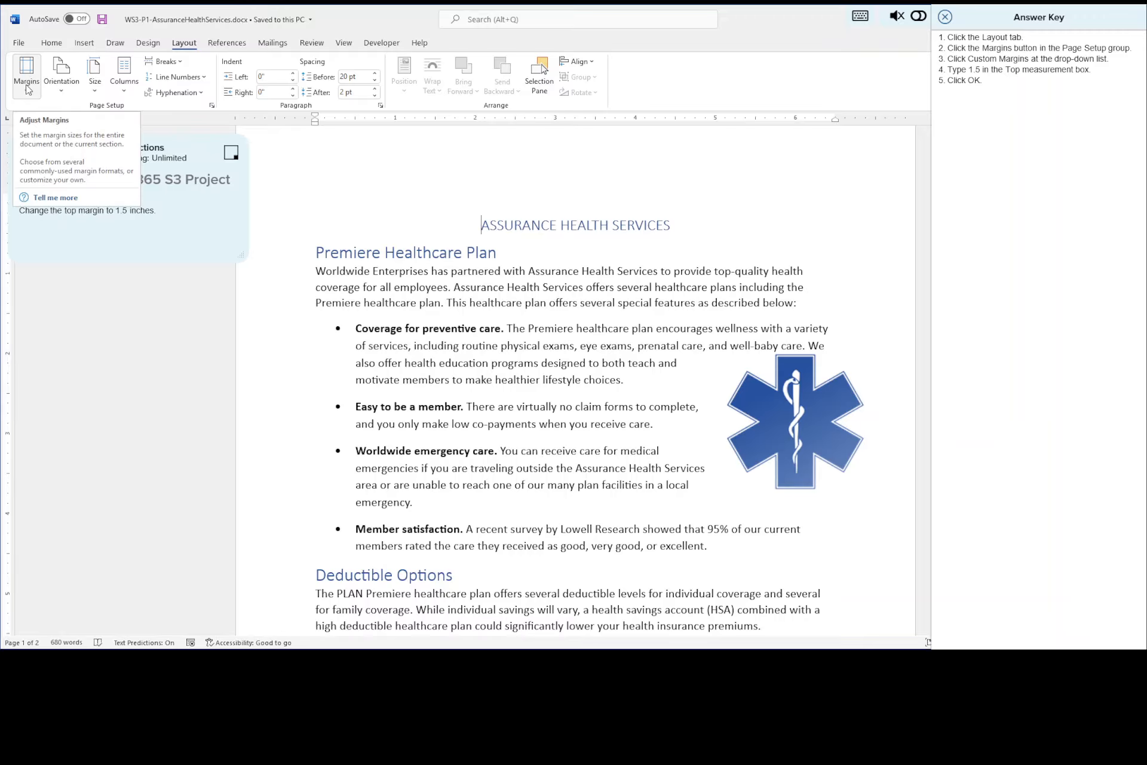
pyautogui.click(28, 89)
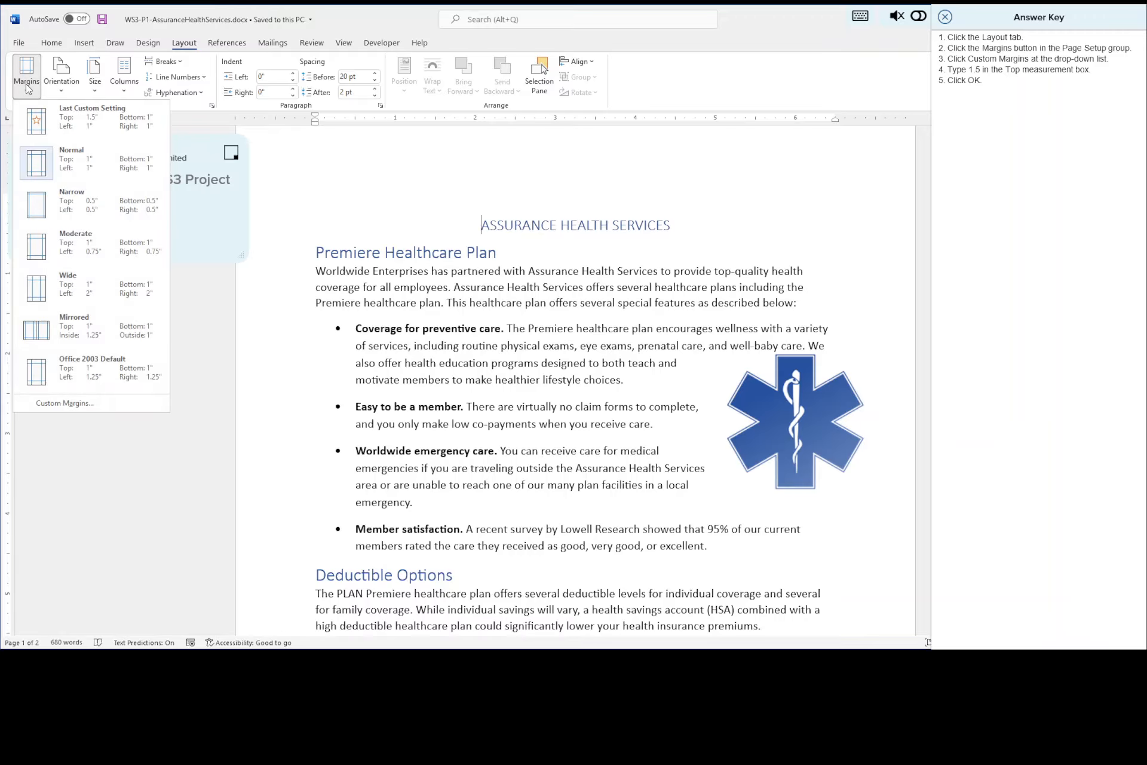
pyautogui.click(66, 403)
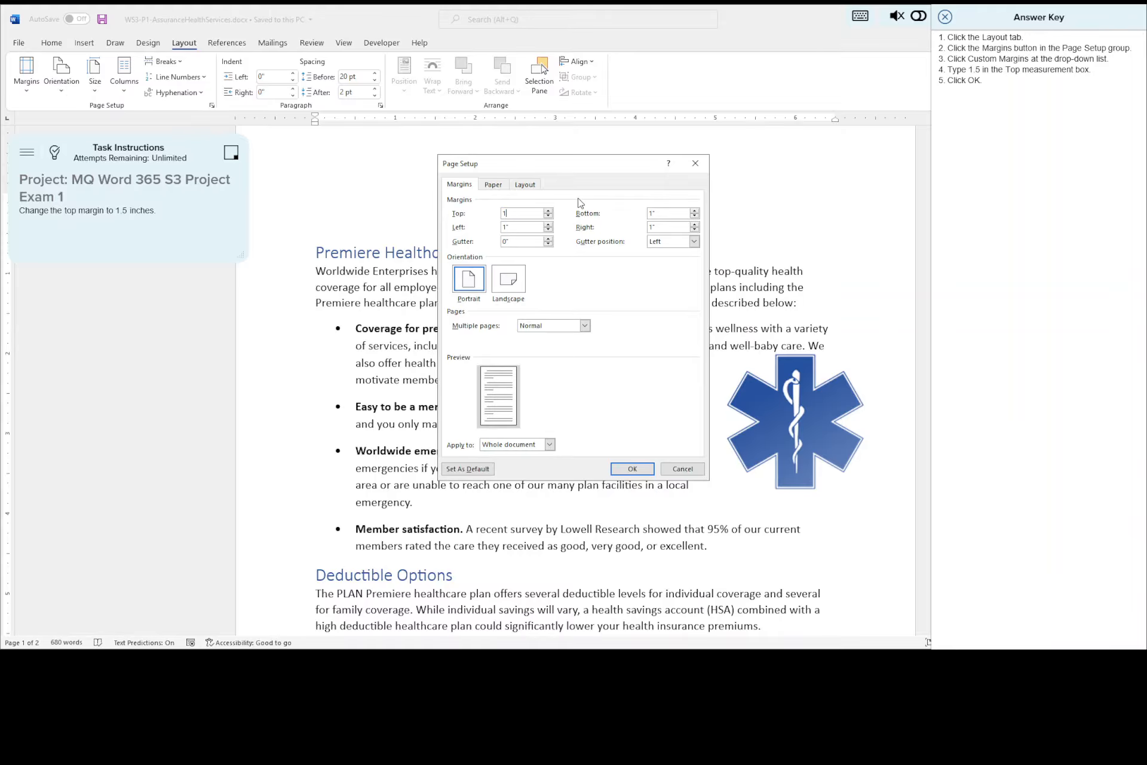
pyautogui.write('1.5')
pyautogui.press('Return')
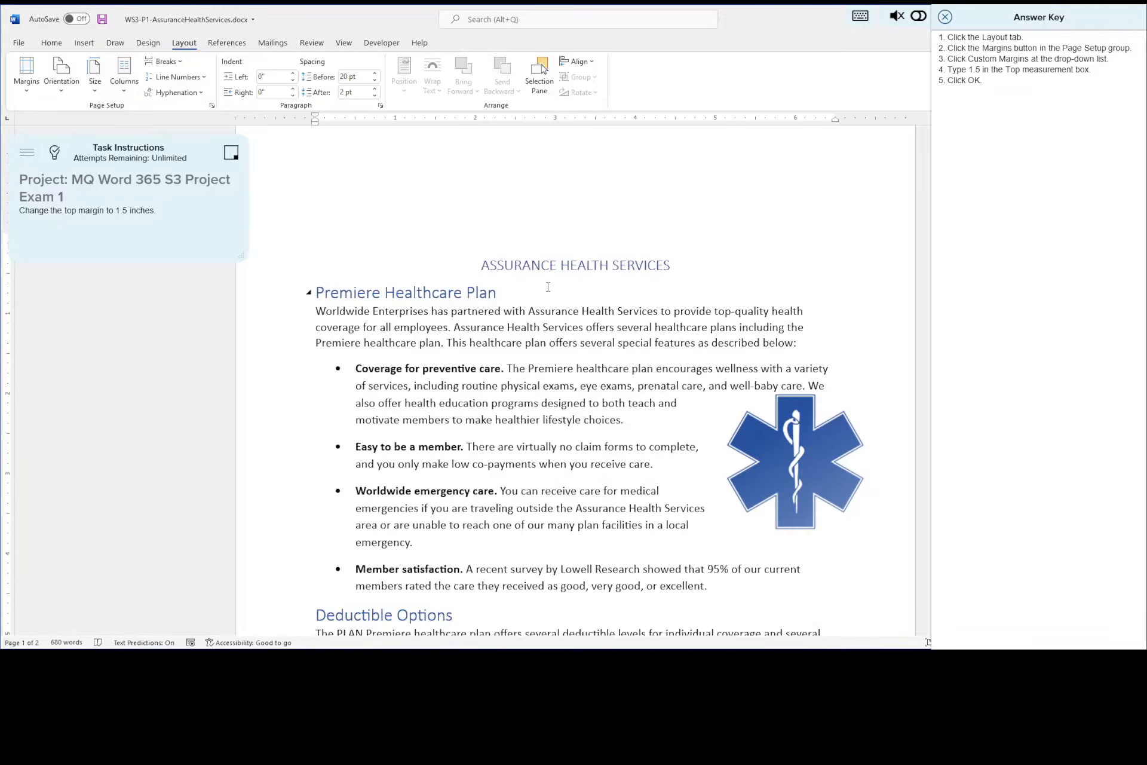
# - Check the applied margin preset, save the document, and continue to the third exam task
pyautogui.click(26, 75)
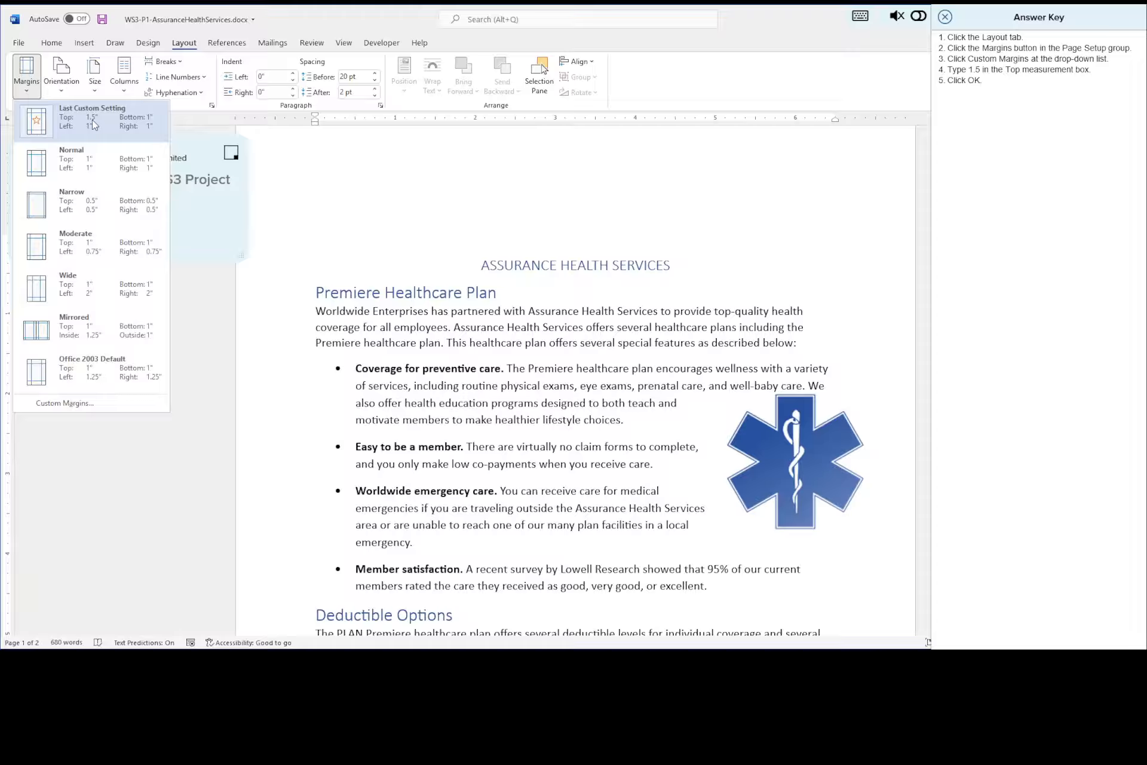
pyautogui.click(103, 20)
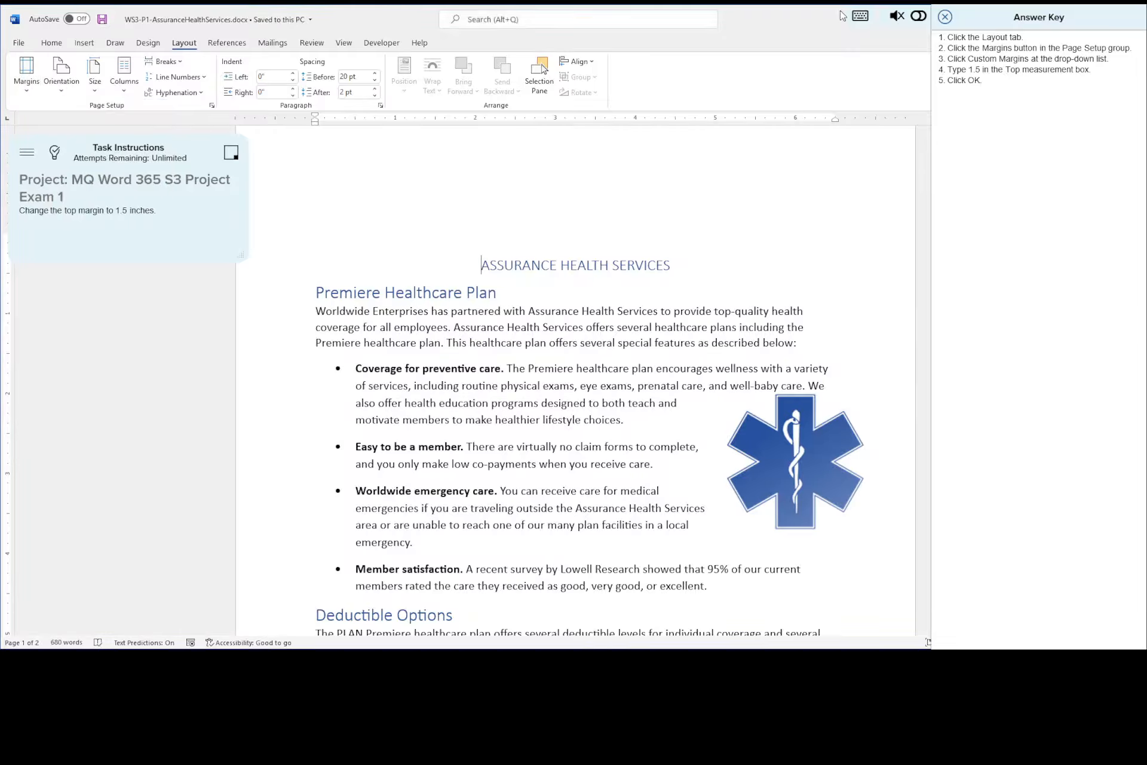
pyautogui.click(944, 18)
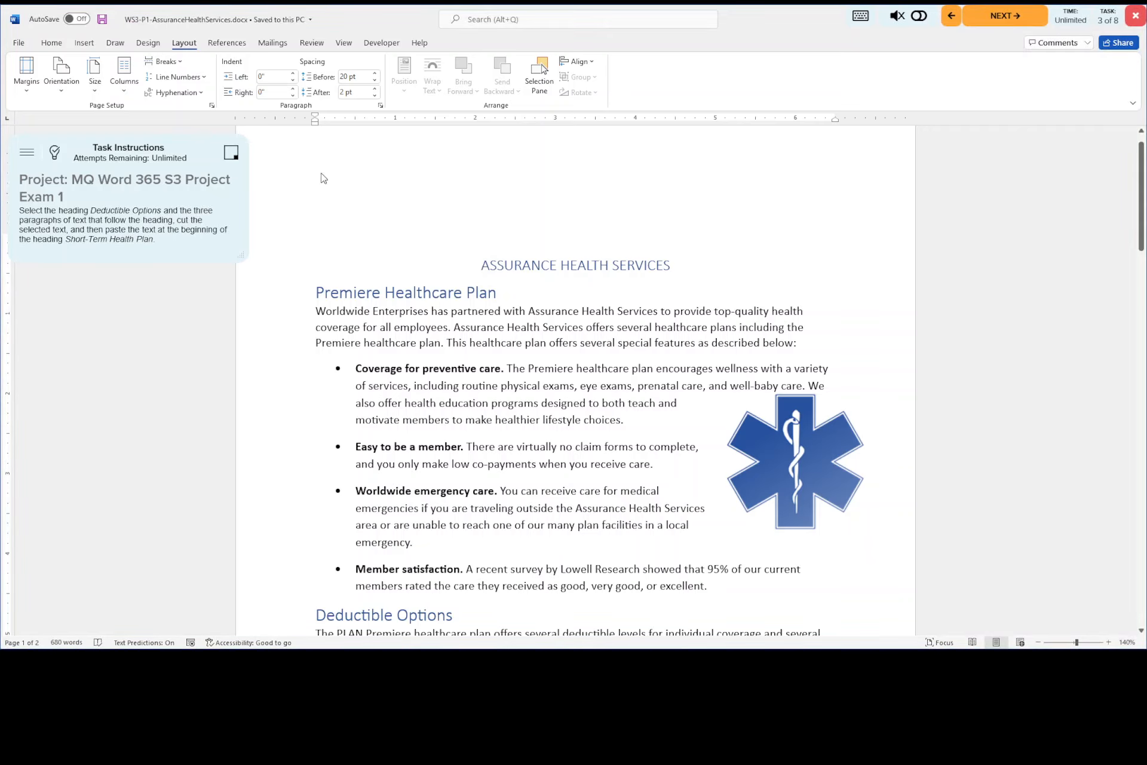
# - Cut the Deductible Options heading together with the three paragraphs that follow it
pyautogui.click(55, 153)
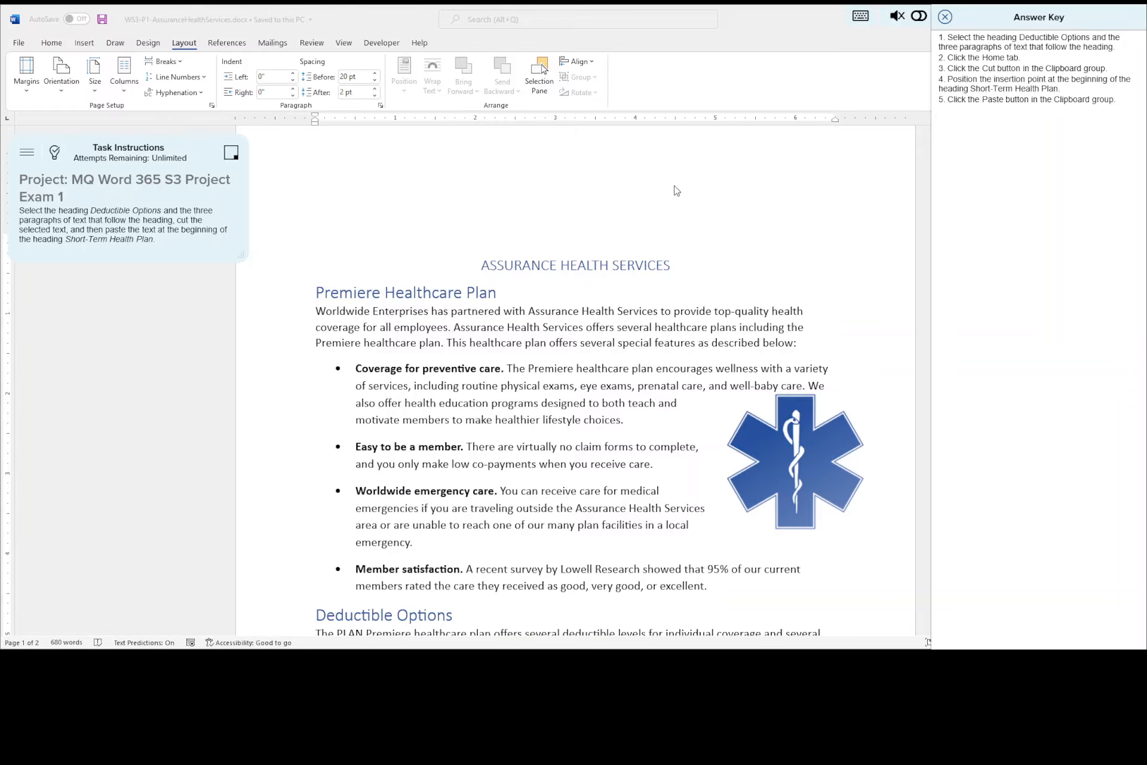
pyautogui.scroll(-5, 418, 375)
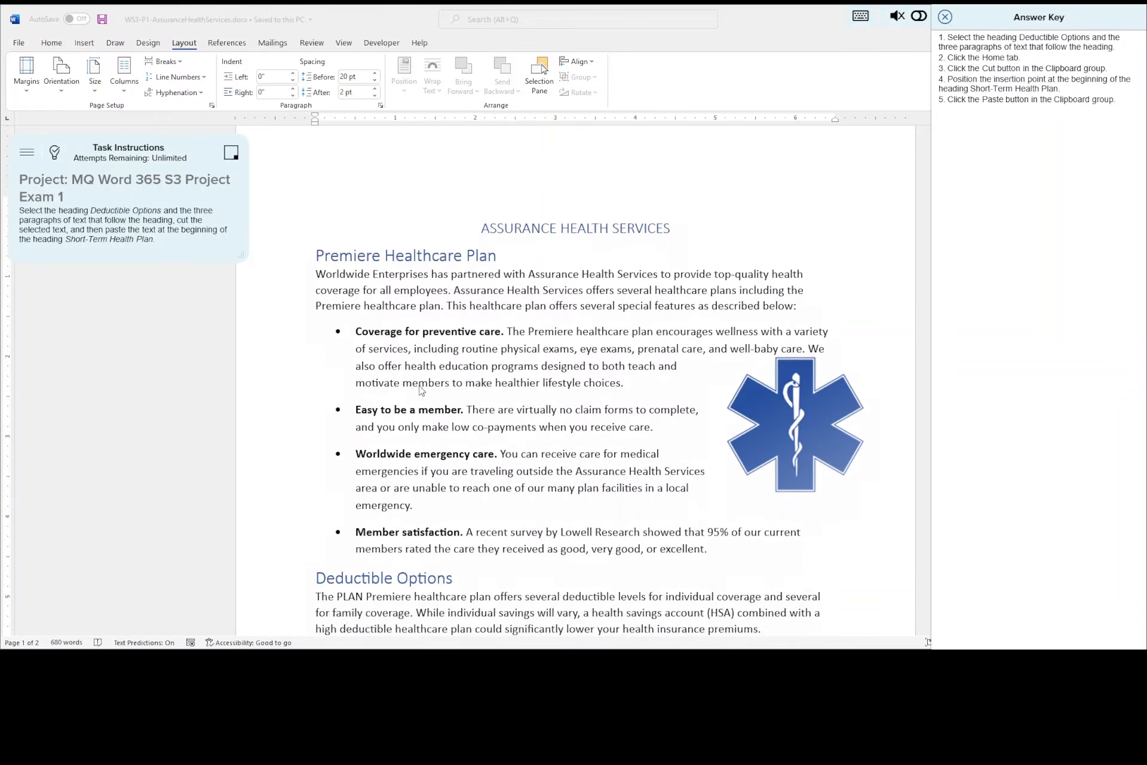
pyautogui.scroll(-1, 431, 385)
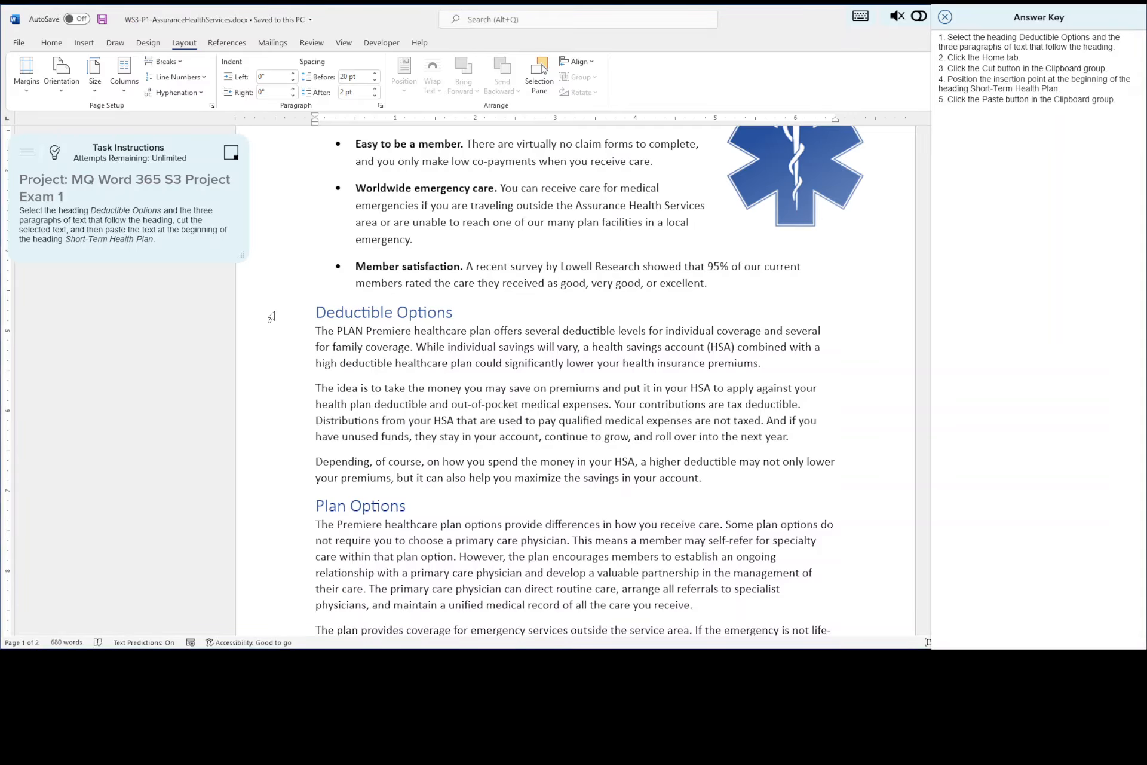
pyautogui.moveTo(272, 316); pyautogui.dragTo(274, 480)
pyautogui.hotkey('ctrl', 'c')
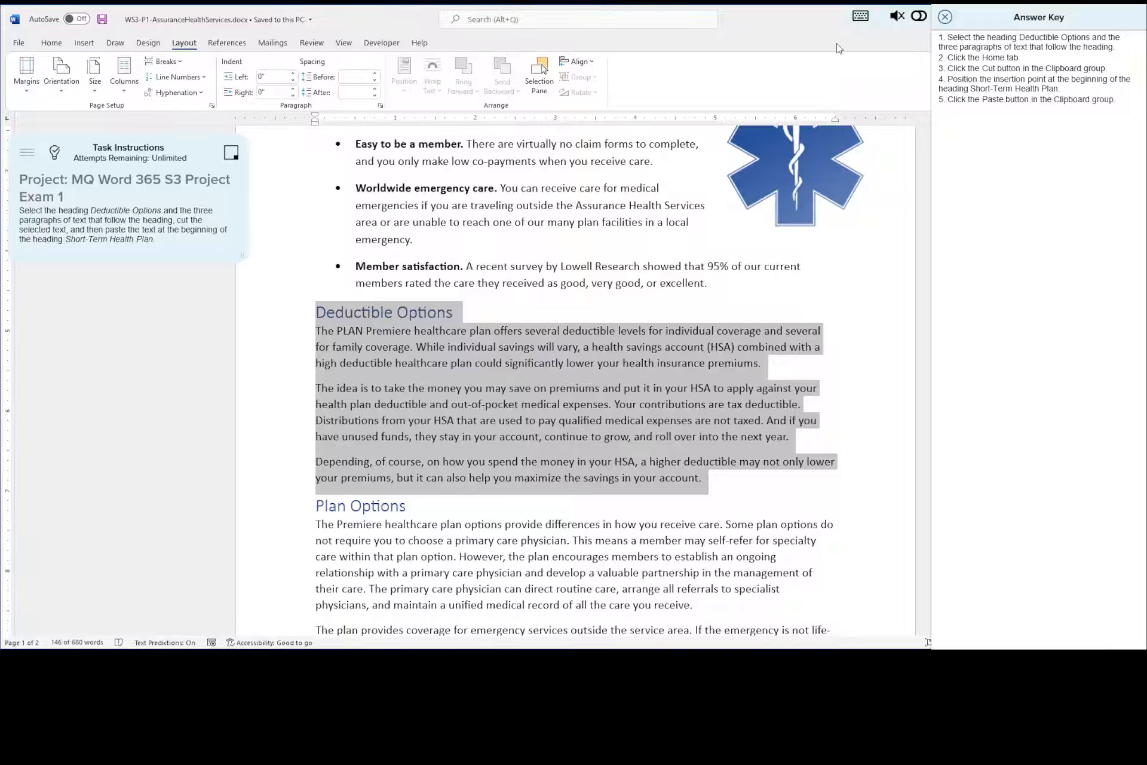
pyautogui.click(51, 45)
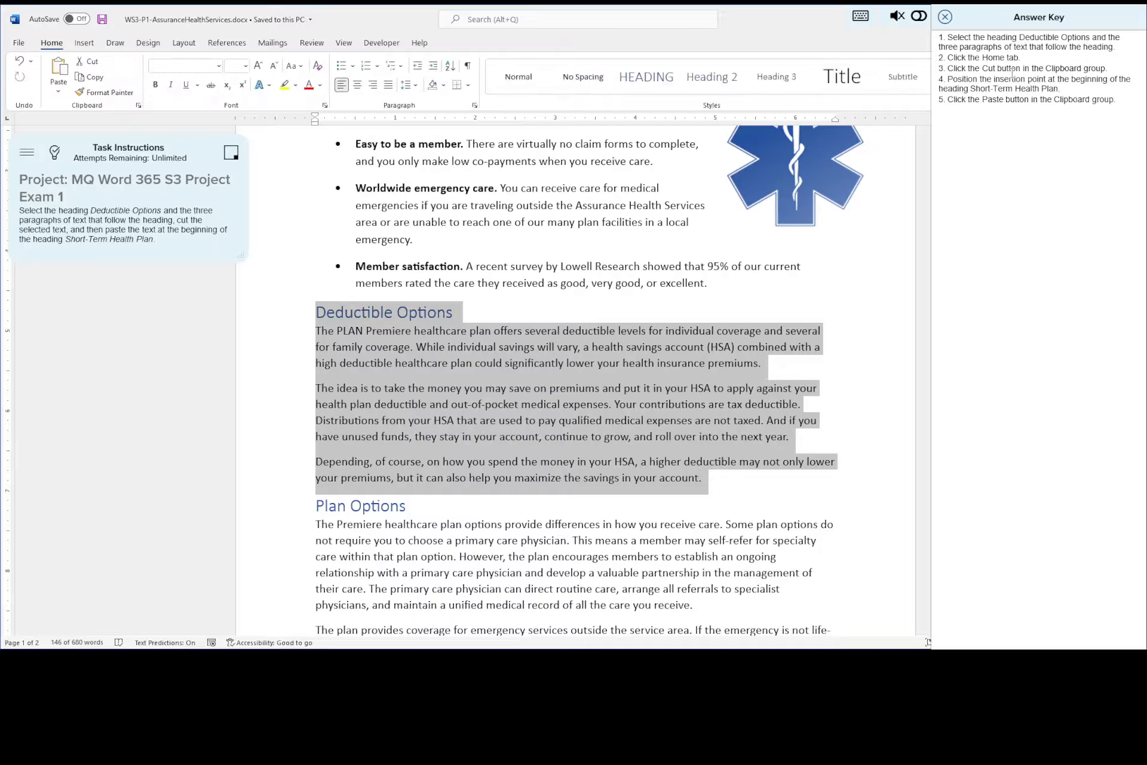
pyautogui.click(88, 63)
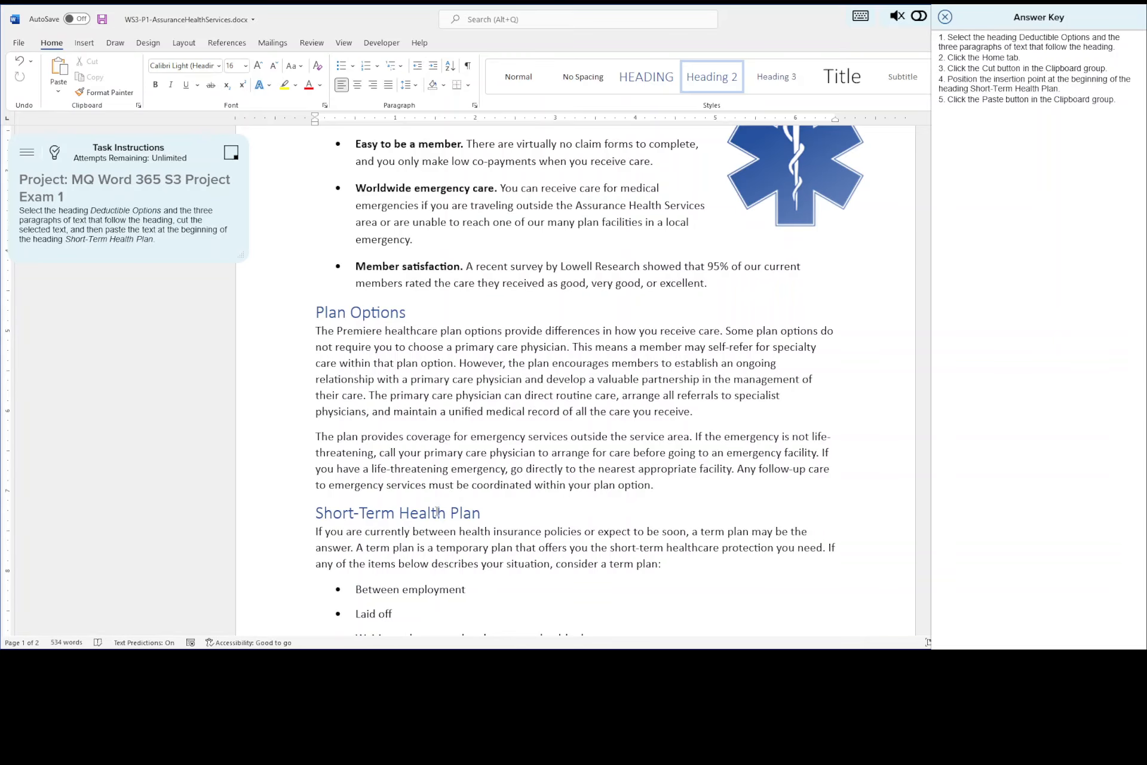
# - Paste the cut text at the beginning of the Short-Term Health Plan heading and save the document
pyautogui.click(316, 512)
pyautogui.click(58, 69)
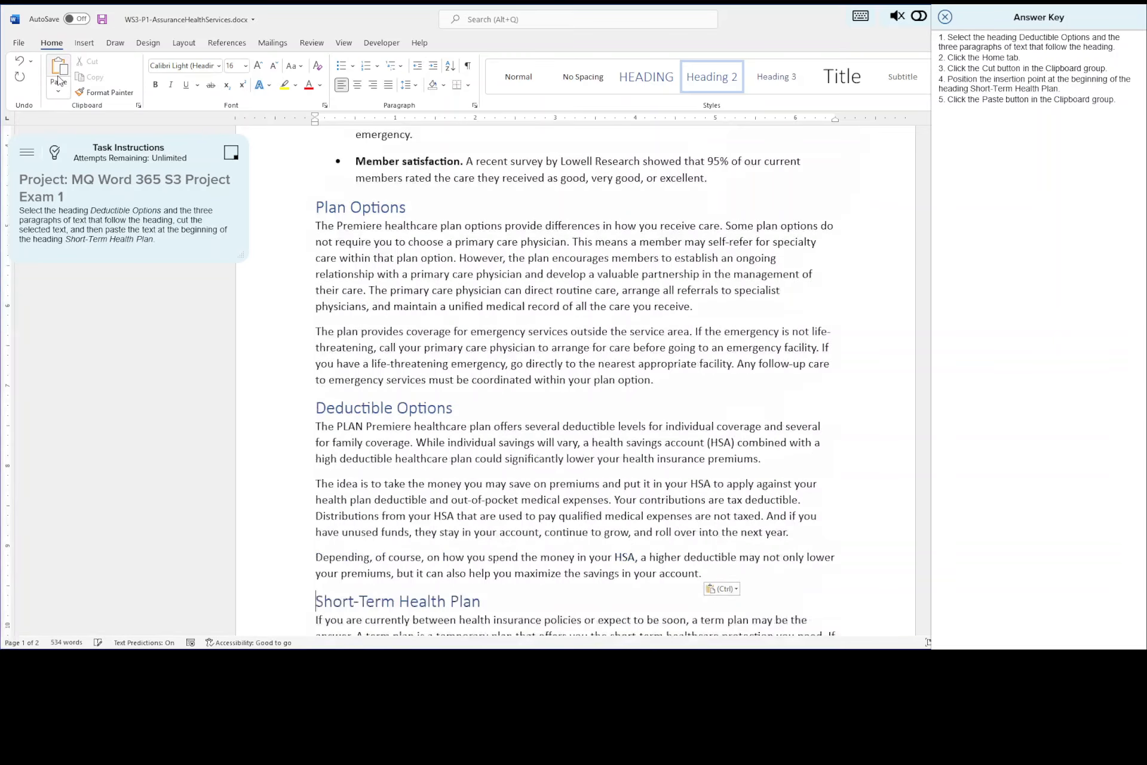
pyautogui.scroll(-2, 387, 352)
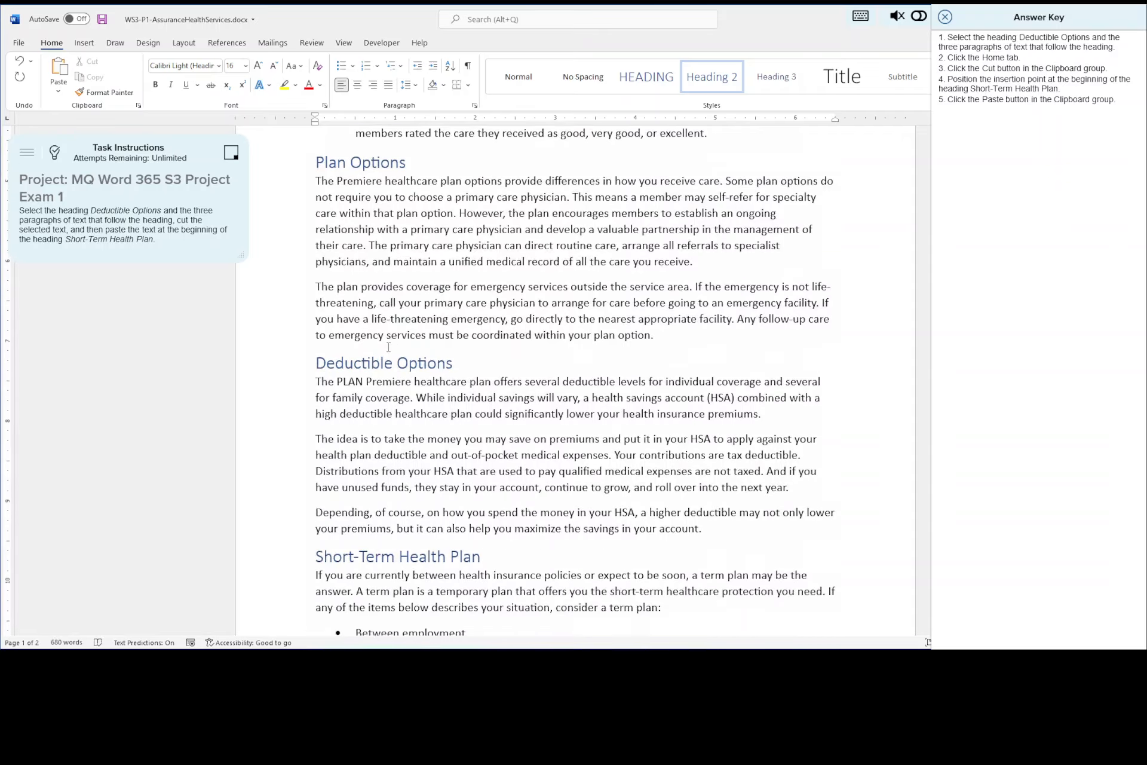
pyautogui.scroll(-1, 388, 348)
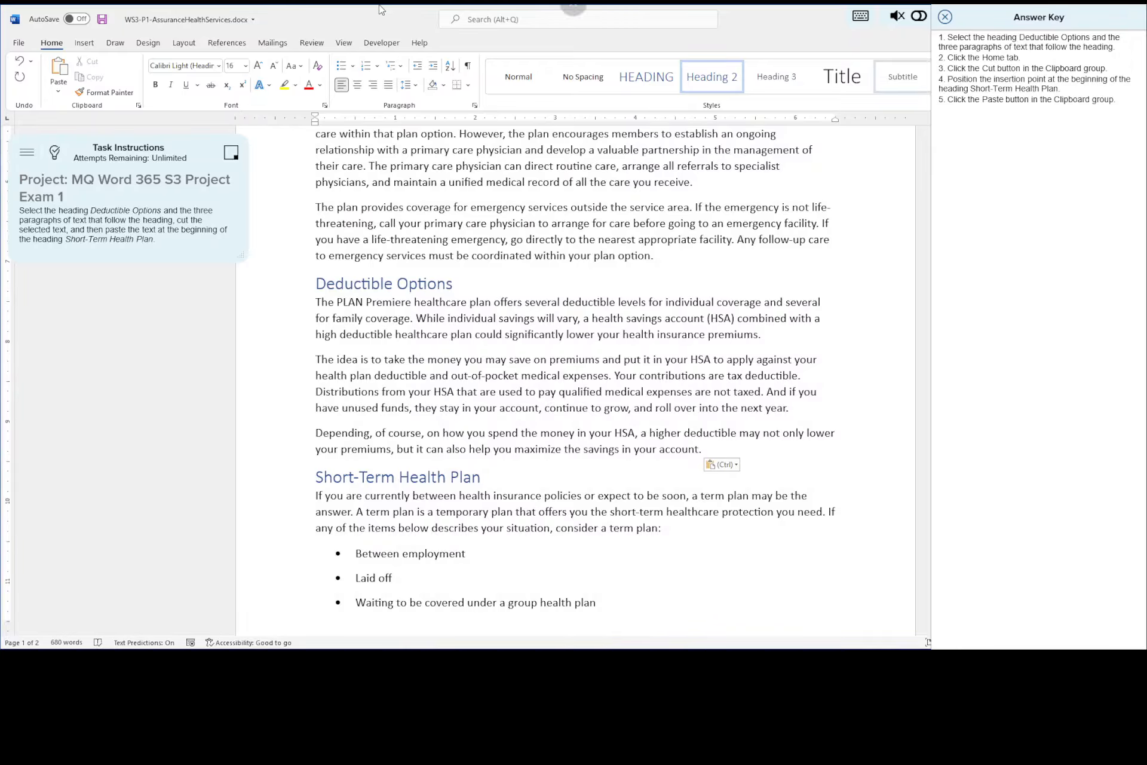
pyautogui.click(103, 21)
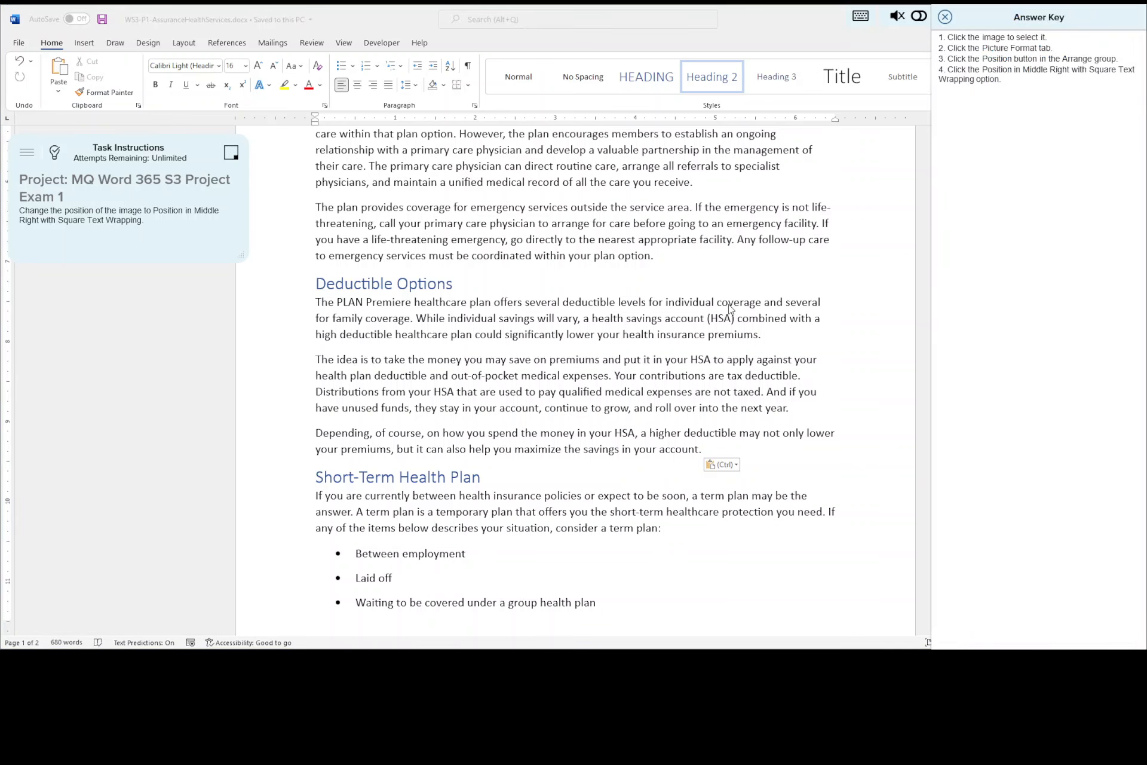
# - Set the medical star image's position to Position in Middle Right with Square Text Wrapping
pyautogui.scroll(8, 730, 309)
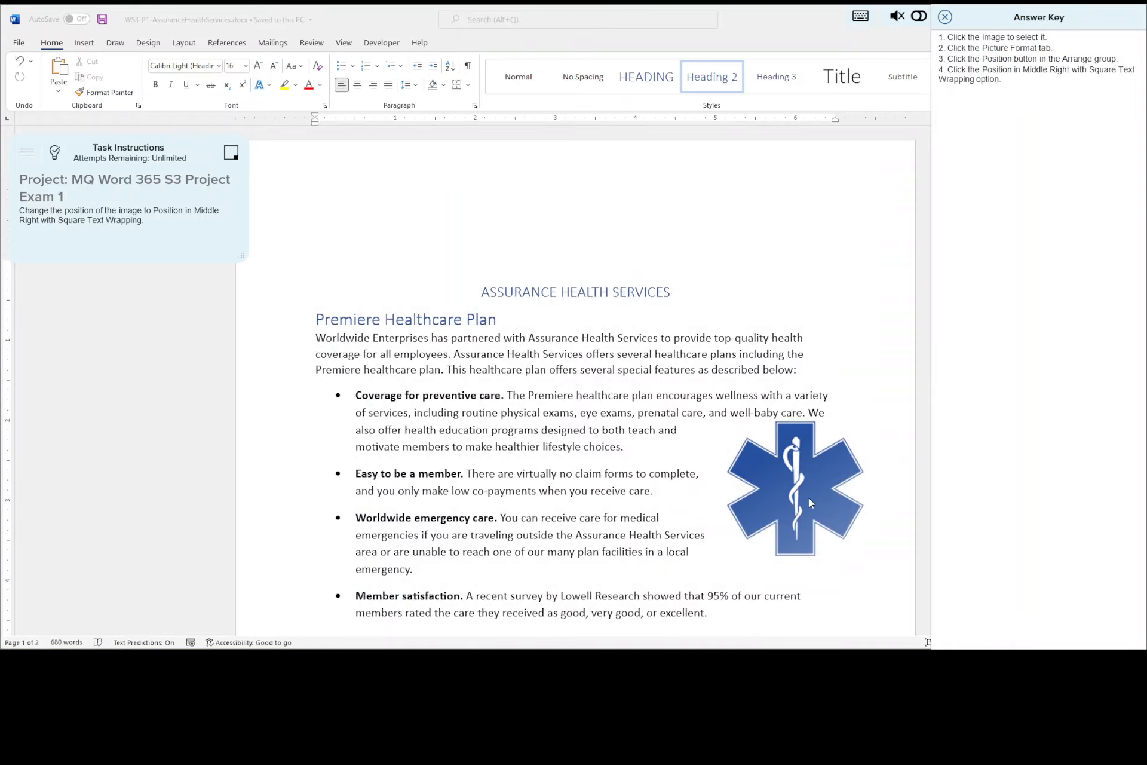
pyautogui.click(808, 500)
pyautogui.click(808, 499)
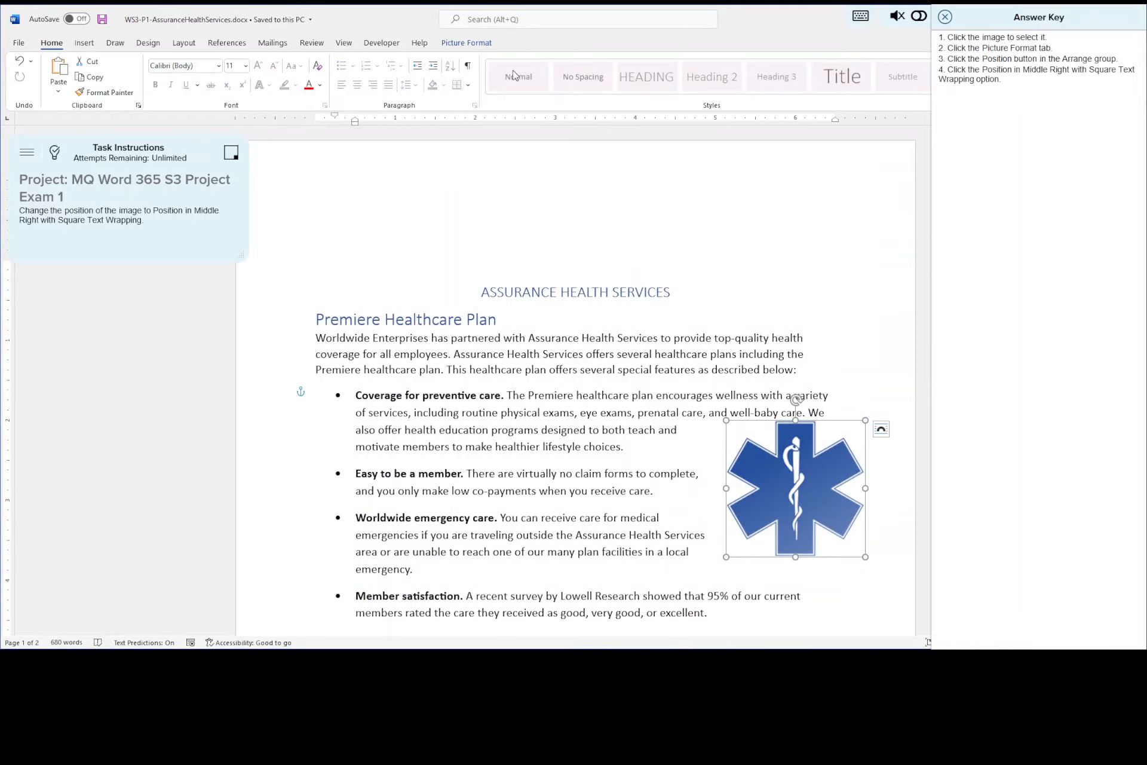
pyautogui.click(478, 44)
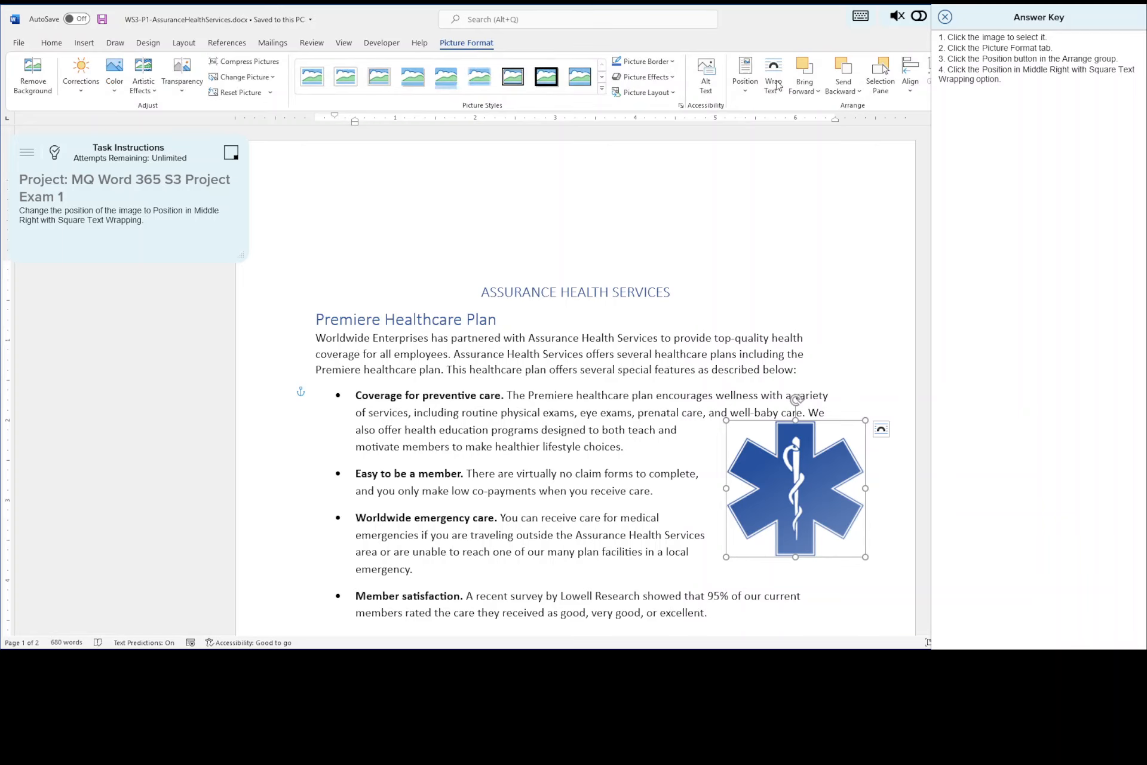
pyautogui.click(746, 72)
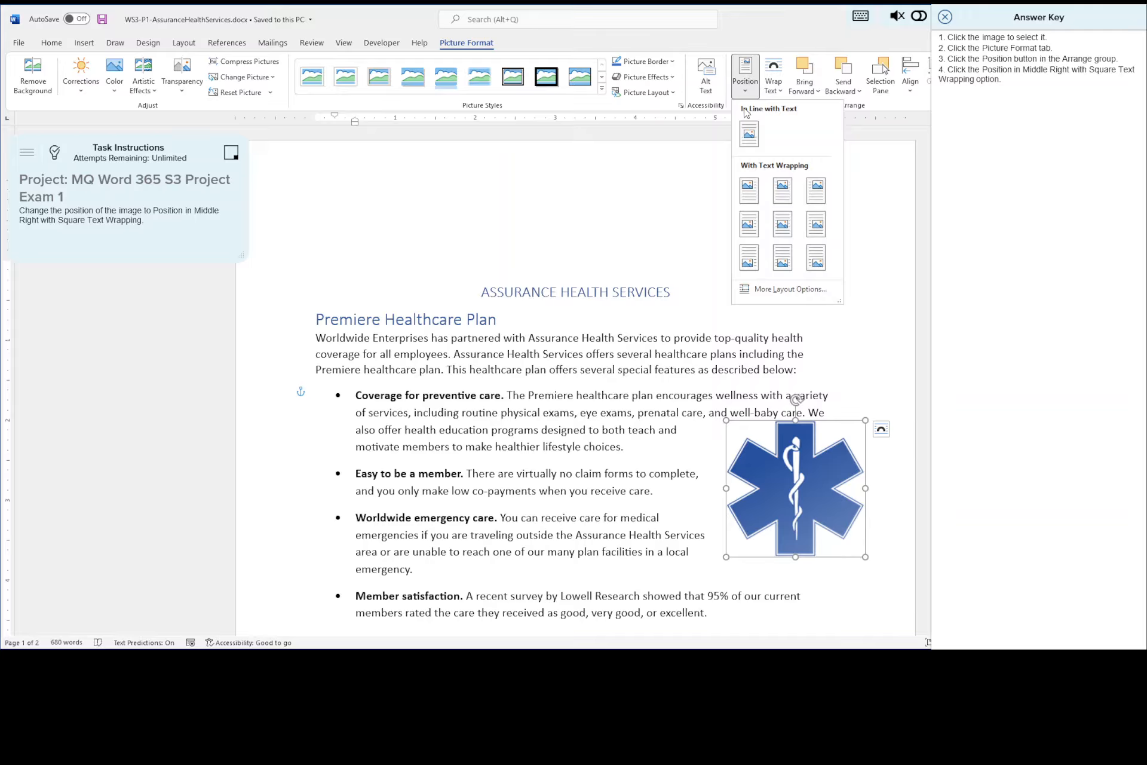
pyautogui.click(817, 227)
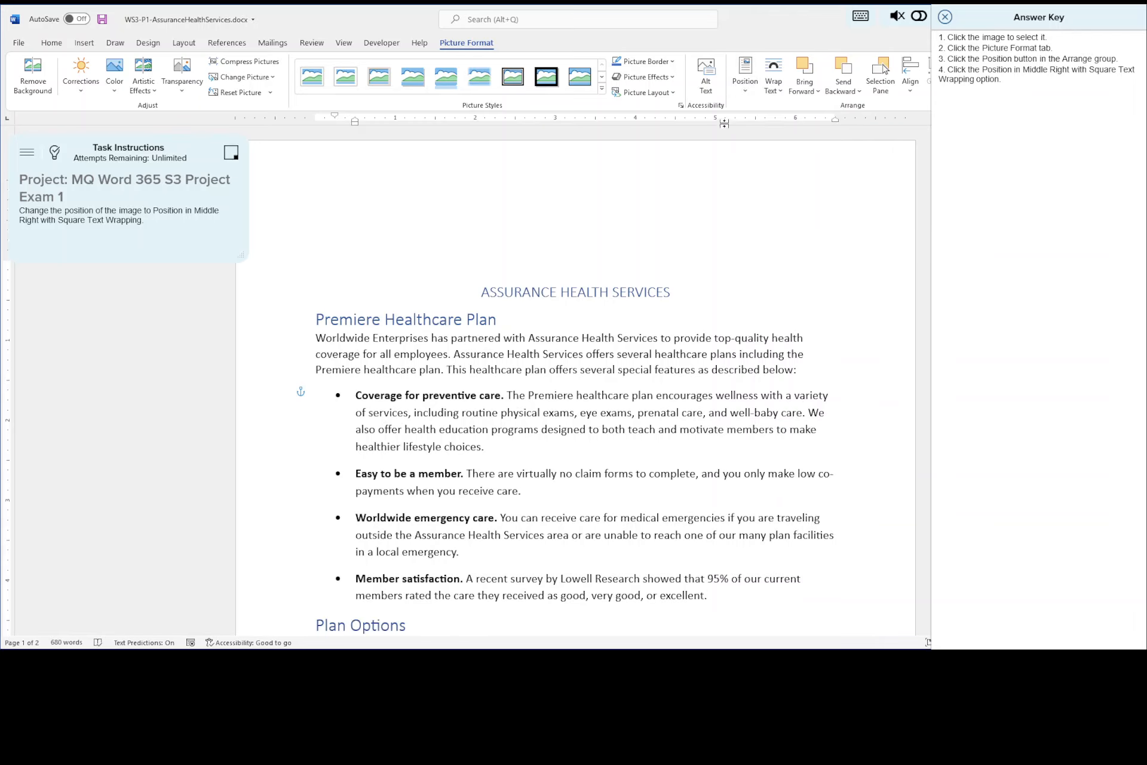
pyautogui.click(745, 76)
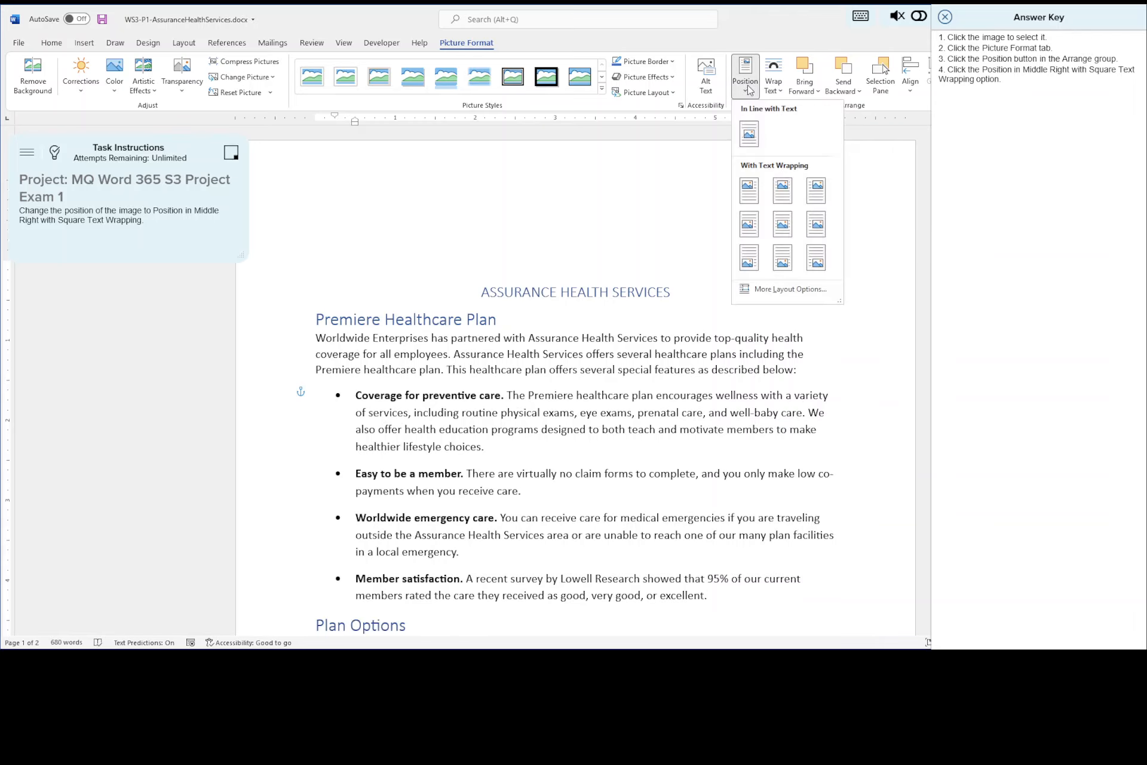
pyautogui.click(816, 229)
pyautogui.scroll(-6, 809, 281)
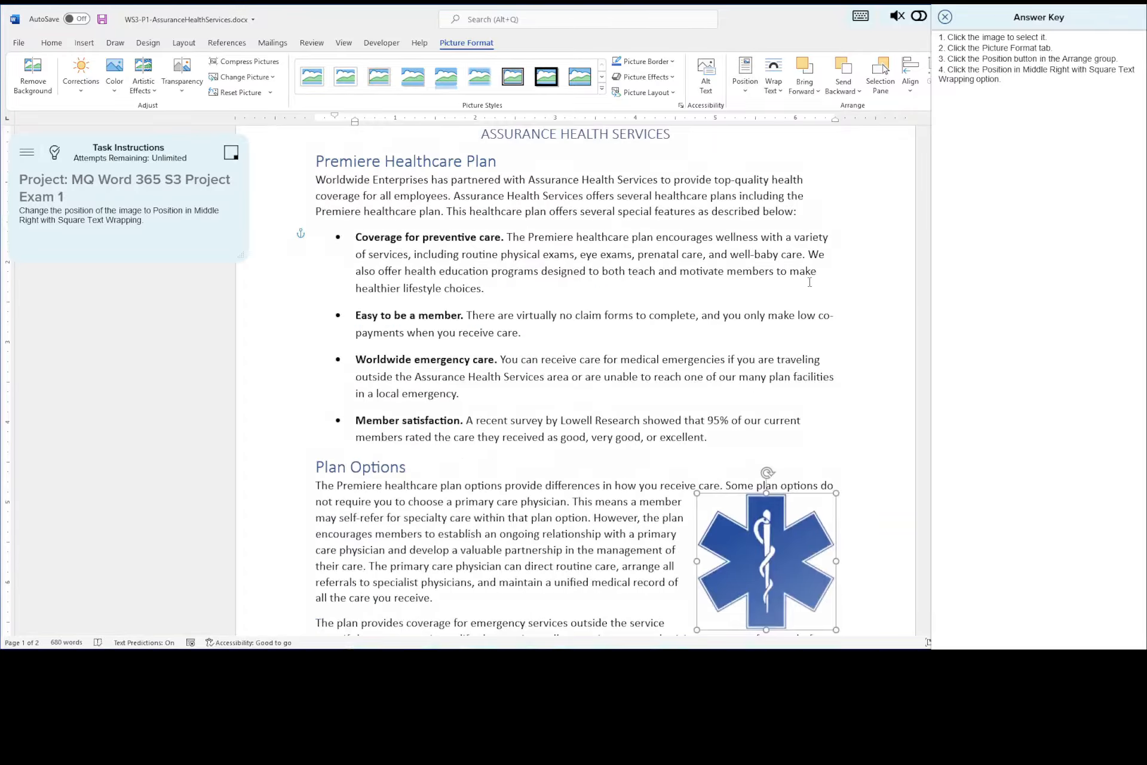
pyautogui.scroll(-6, 810, 295)
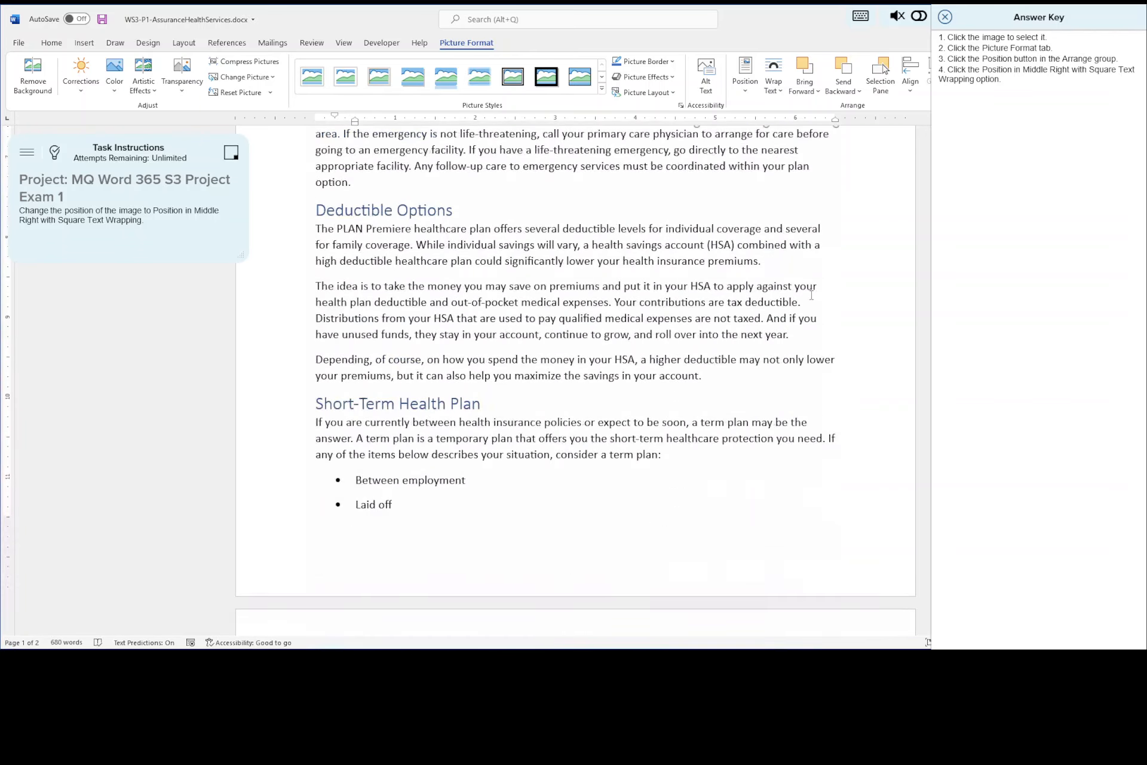
# - Check the image's placement beside the Plan Options text, save the document, and continue to the fifth exam task
pyautogui.scroll(1, 811, 297)
pyautogui.scroll(-2, 811, 299)
pyautogui.scroll(4, 811, 302)
pyautogui.scroll(5, 811, 301)
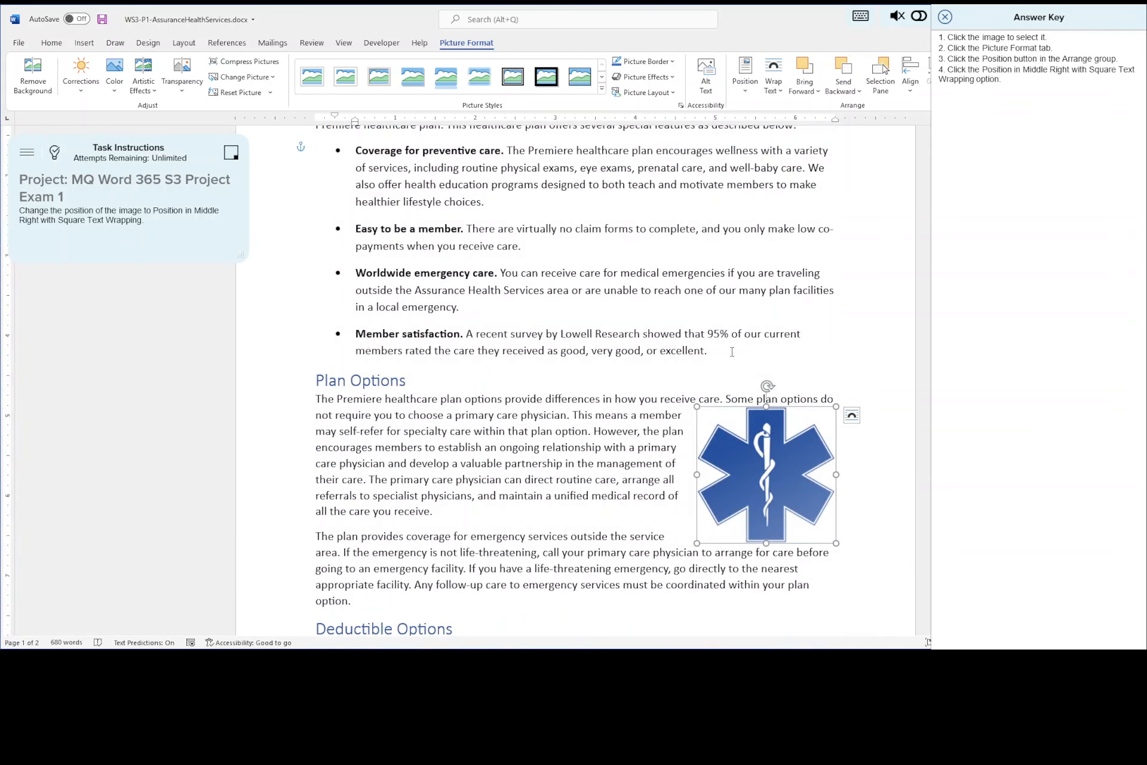
pyautogui.click(103, 21)
pyautogui.click(947, 105)
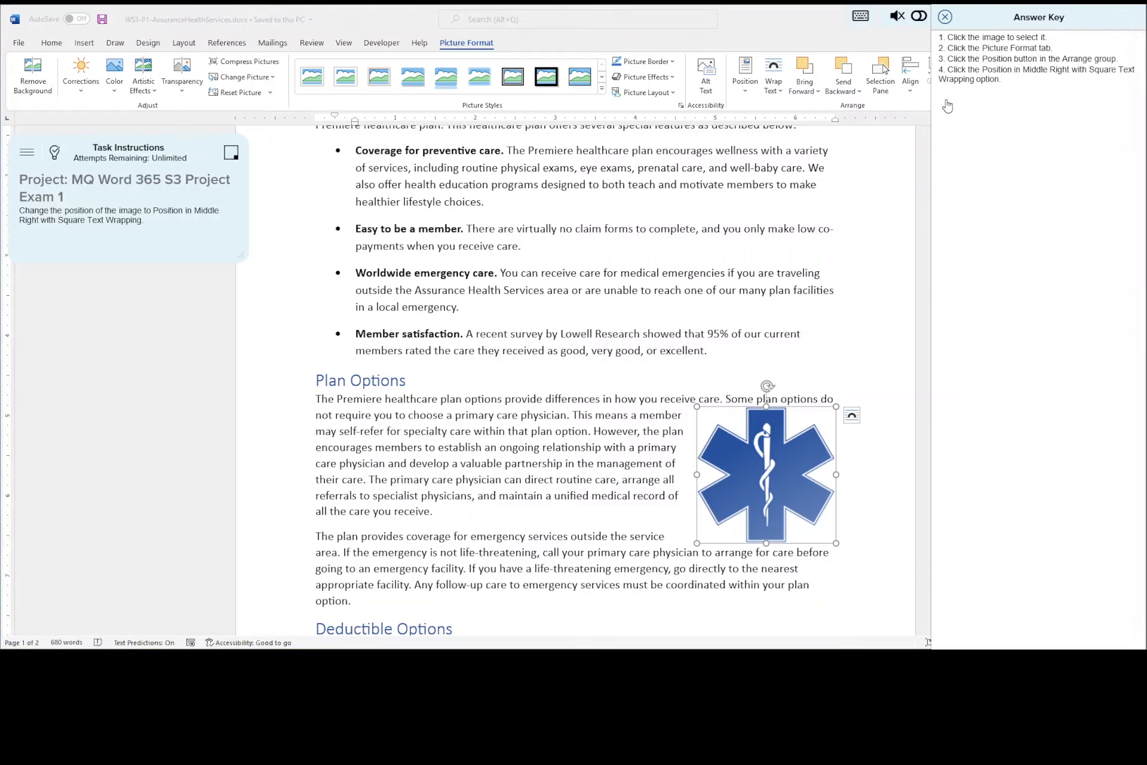
pyautogui.click(944, 17)
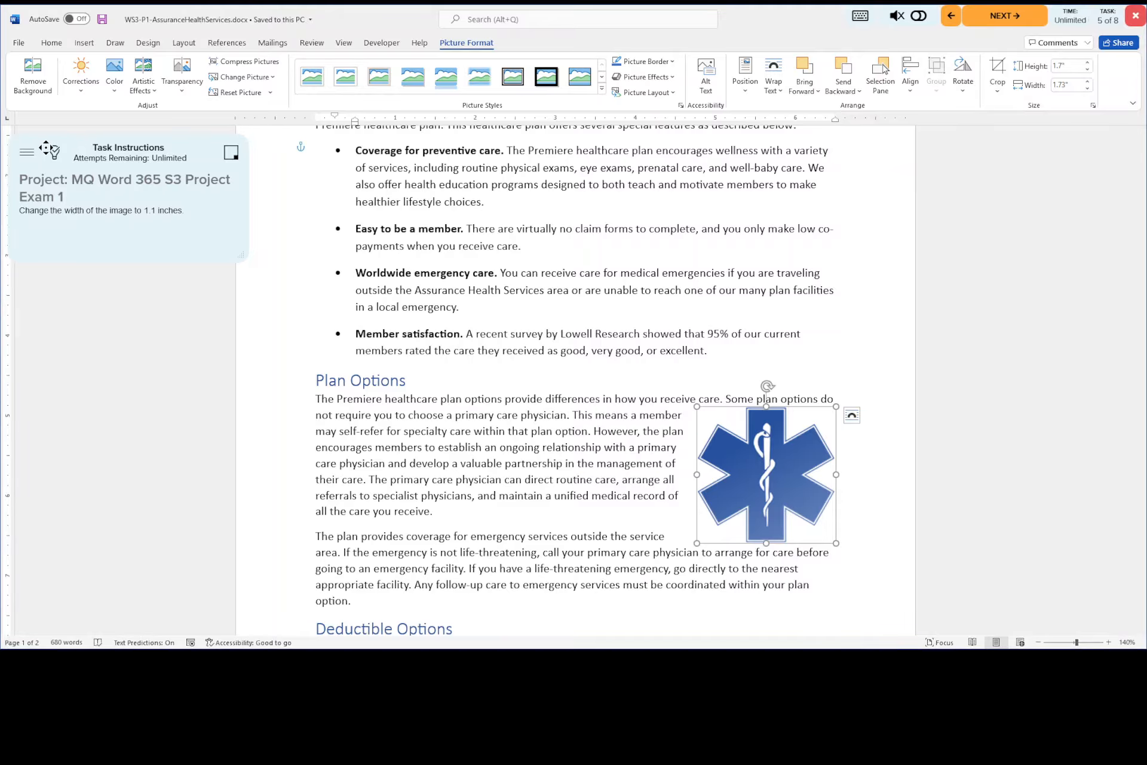
# - Show the answer key, move it clear of the size settings, and set the medical star image's width to 1.1 inches
pyautogui.click(54, 152)
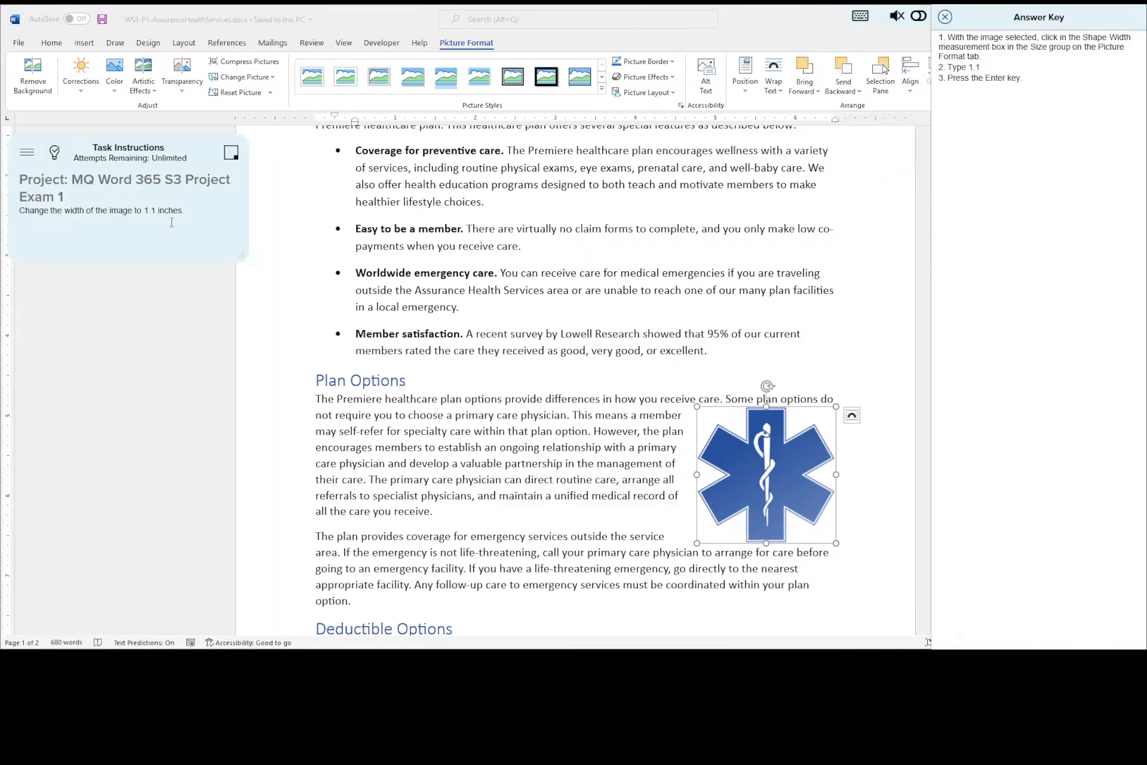
pyautogui.moveTo(1025, 20); pyautogui.dragTo(453, 58)
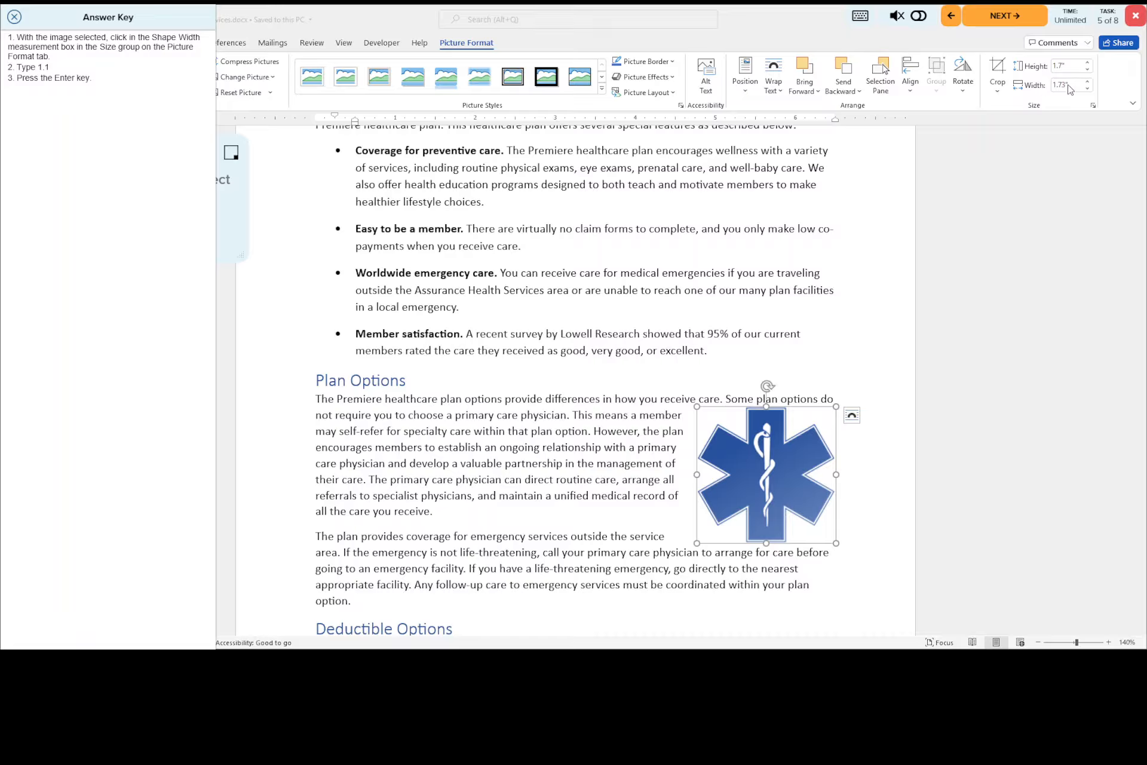
pyautogui.click(1069, 85)
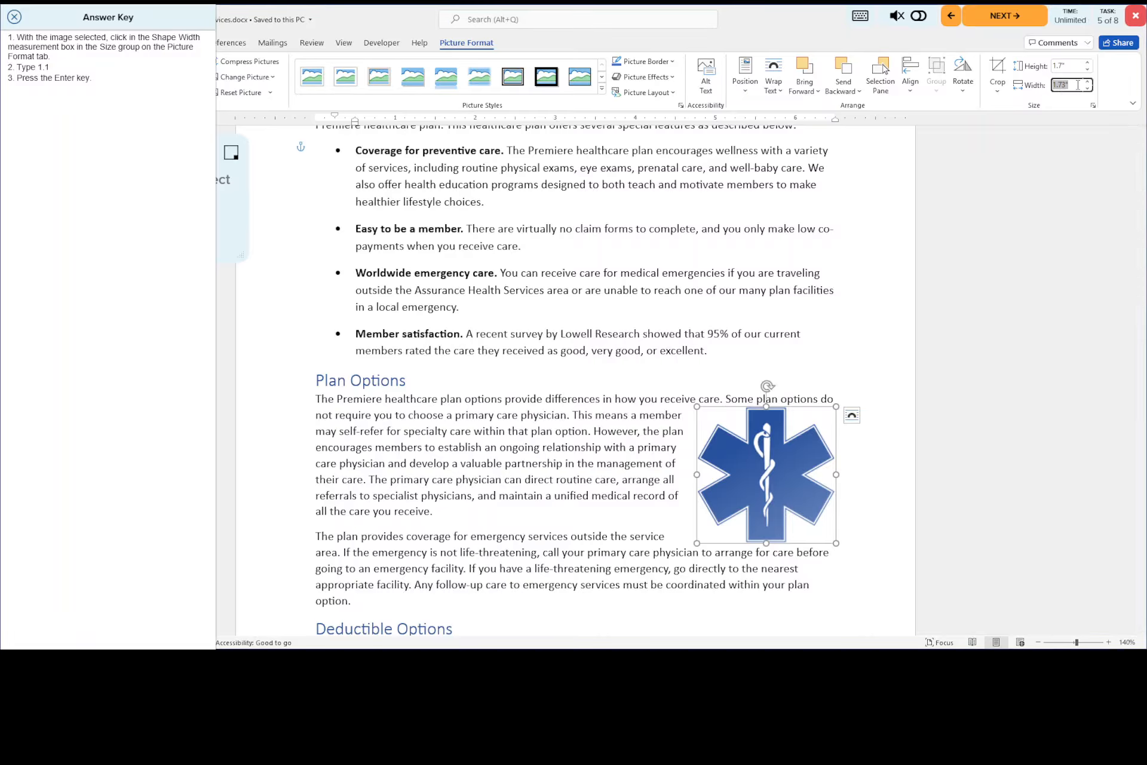
pyautogui.write('1.1')
pyautogui.press('Return')
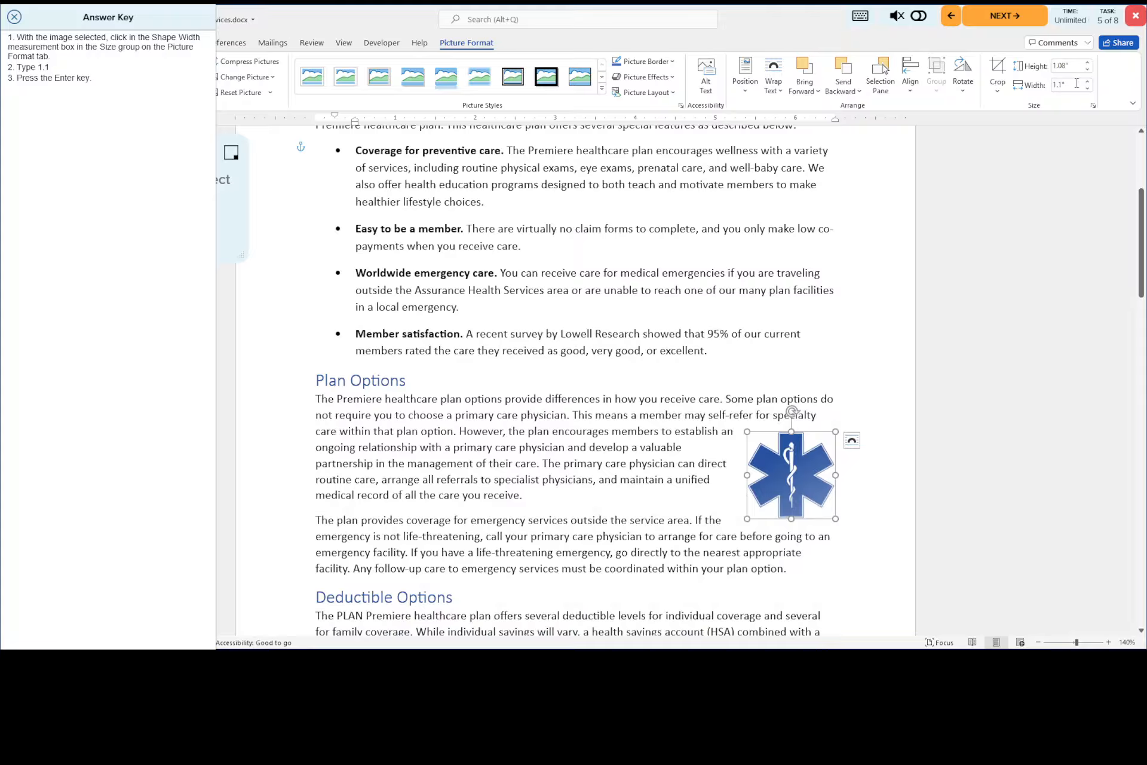
# - Close the answer key, save the document with the resized image, and continue to the sixth exam task
pyautogui.click(18, 17)
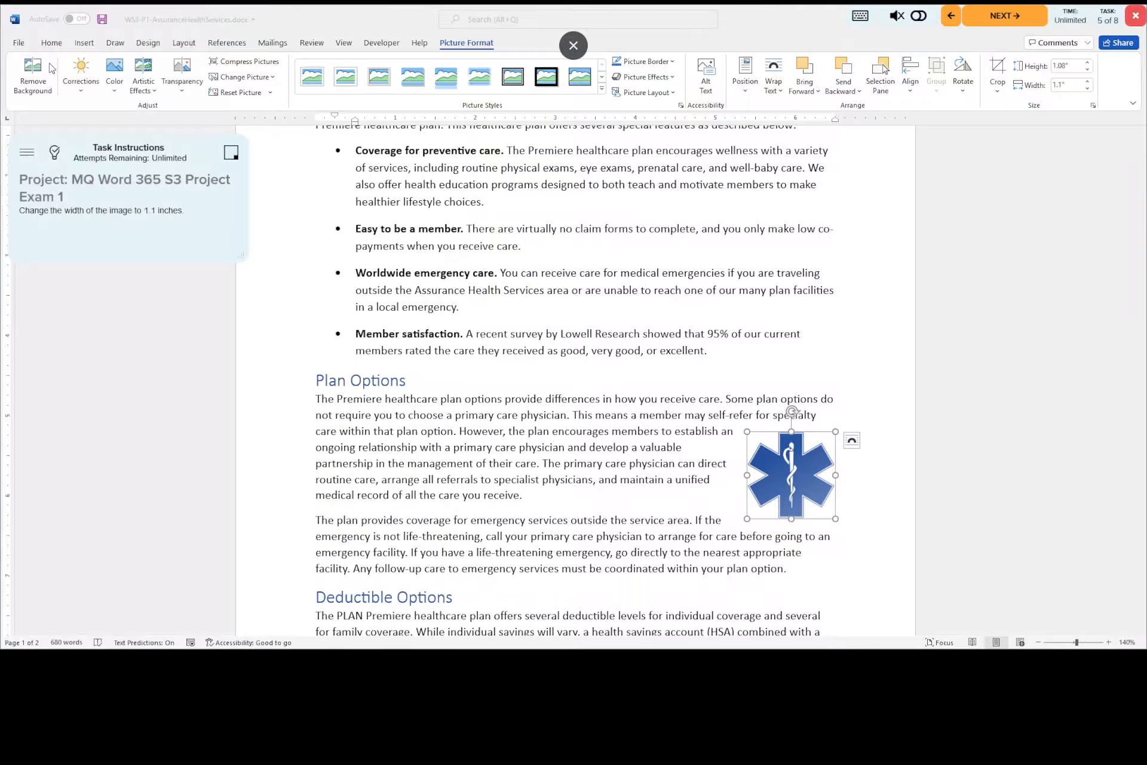
pyautogui.click(102, 20)
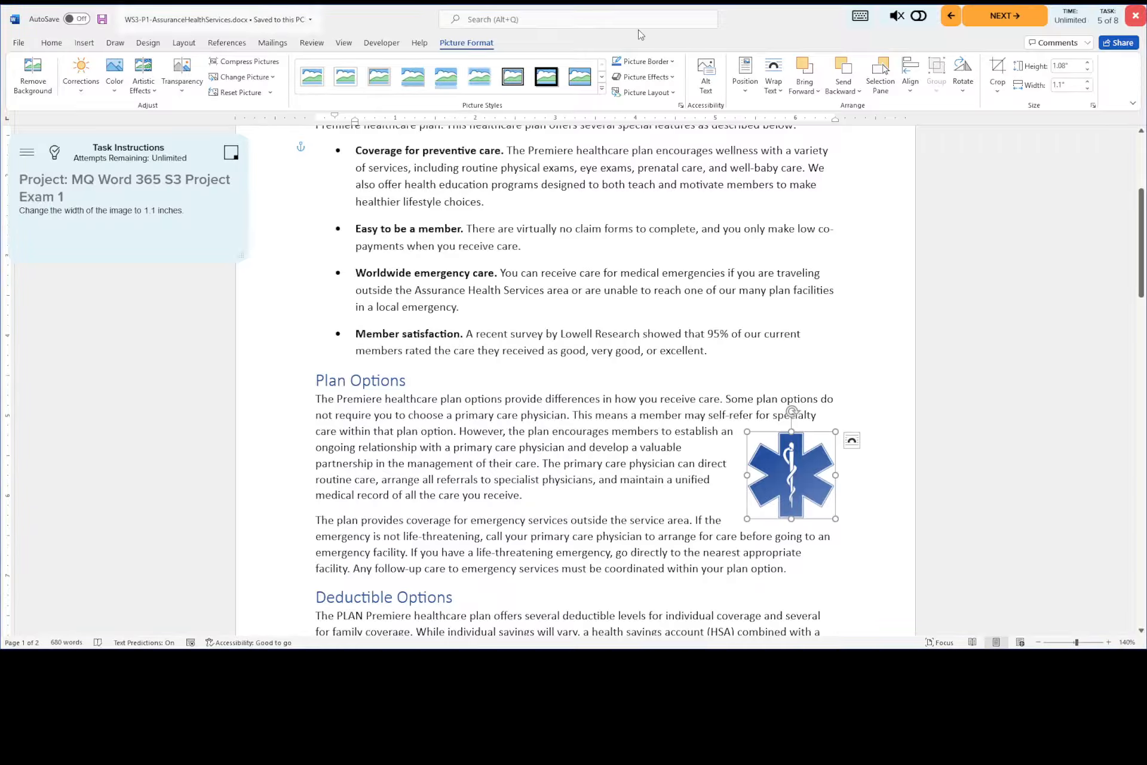
pyautogui.click(1022, 22)
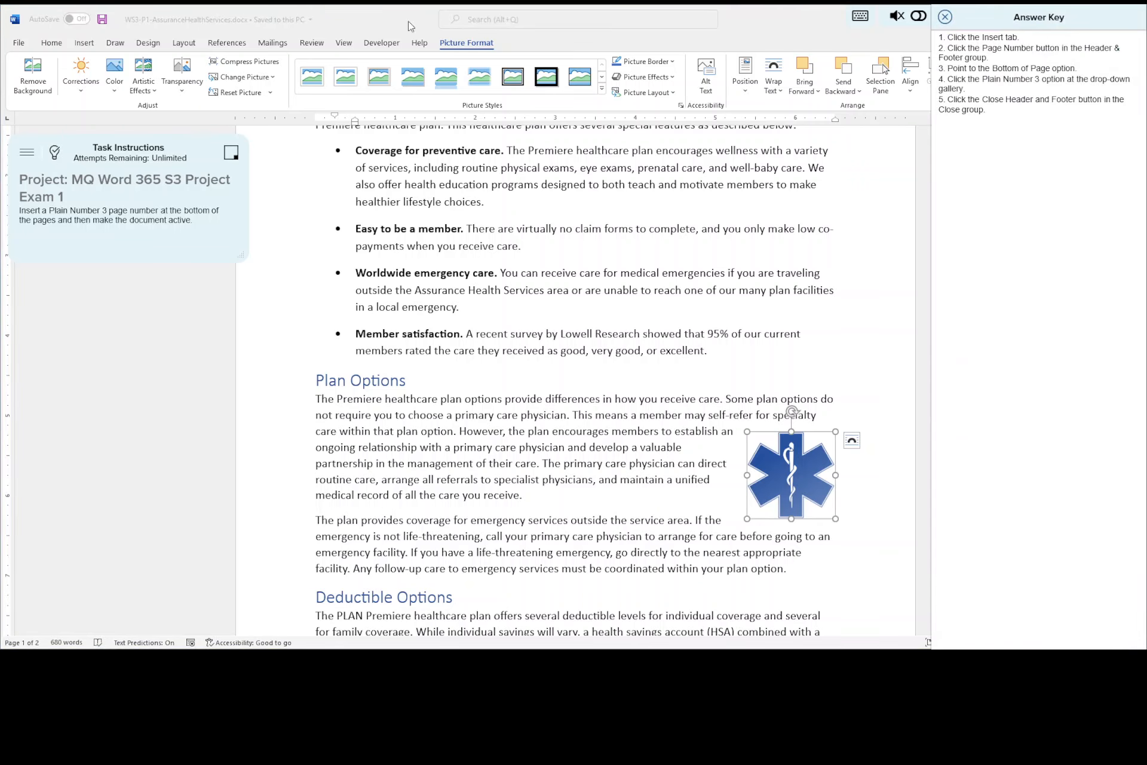
# - Insert a Plain Number 3 page number at the bottom of the pages and return to the document body
pyautogui.click(84, 43)
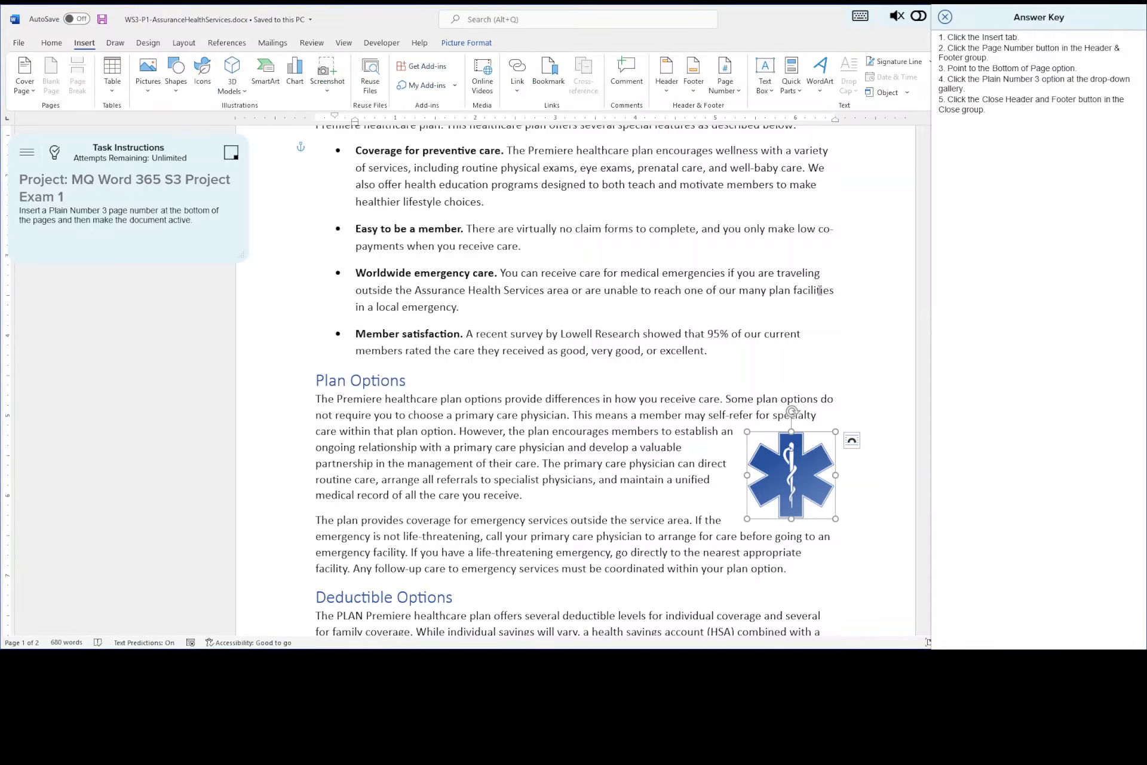
pyautogui.click(865, 292)
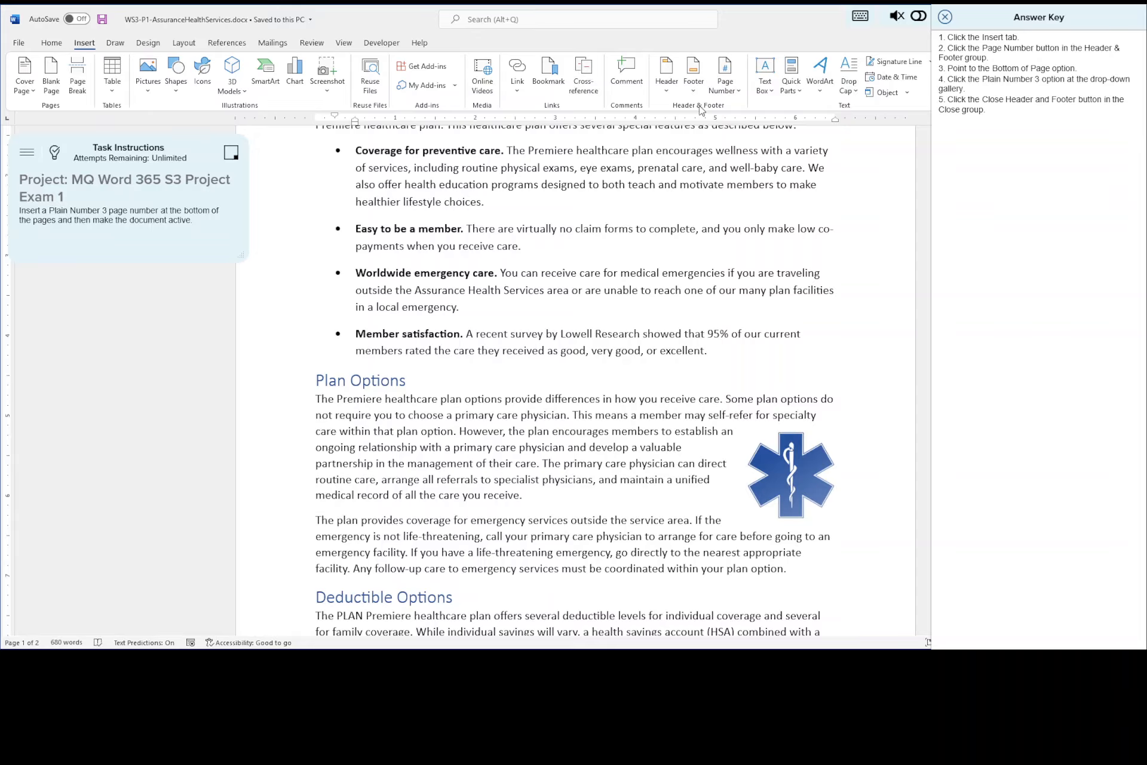
pyautogui.click(726, 73)
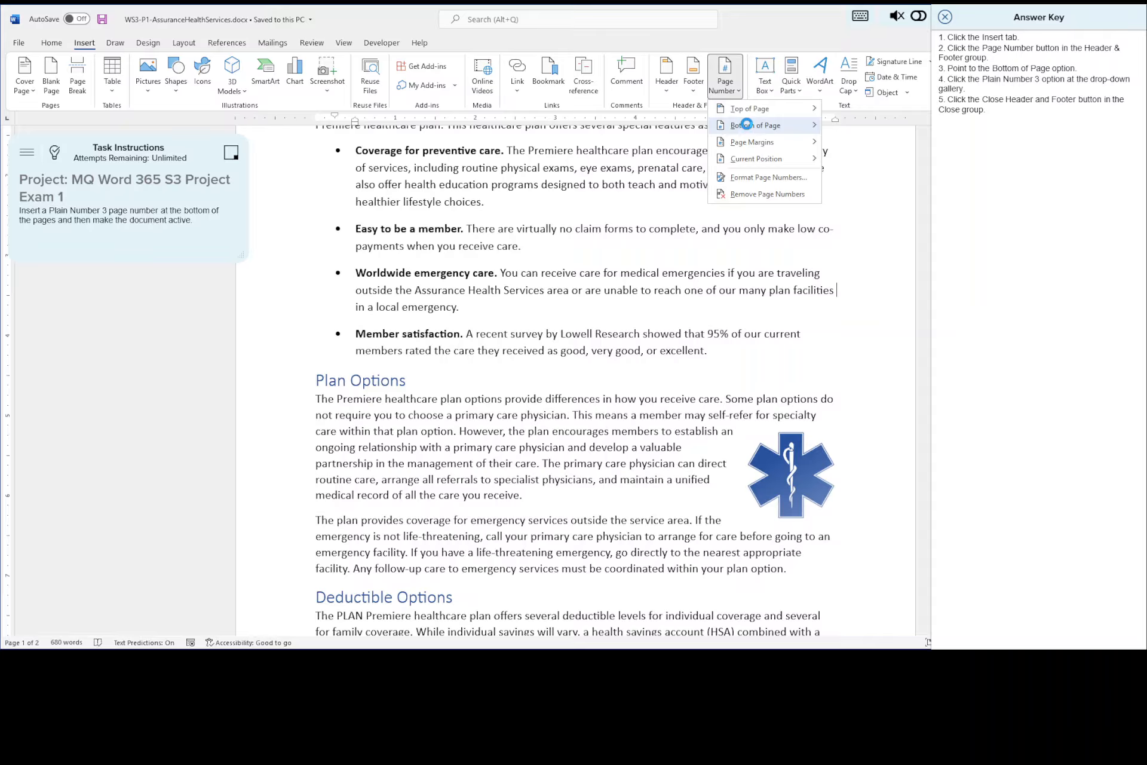
pyautogui.moveTo(755, 128)
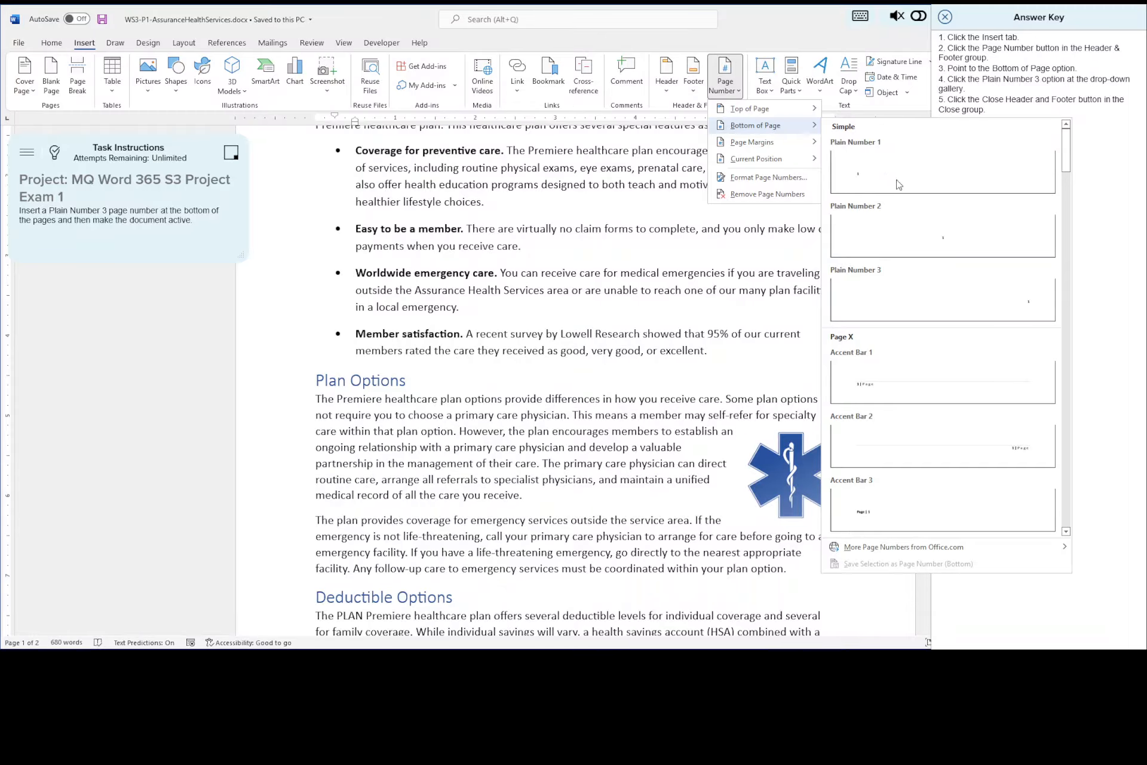
pyautogui.click(912, 310)
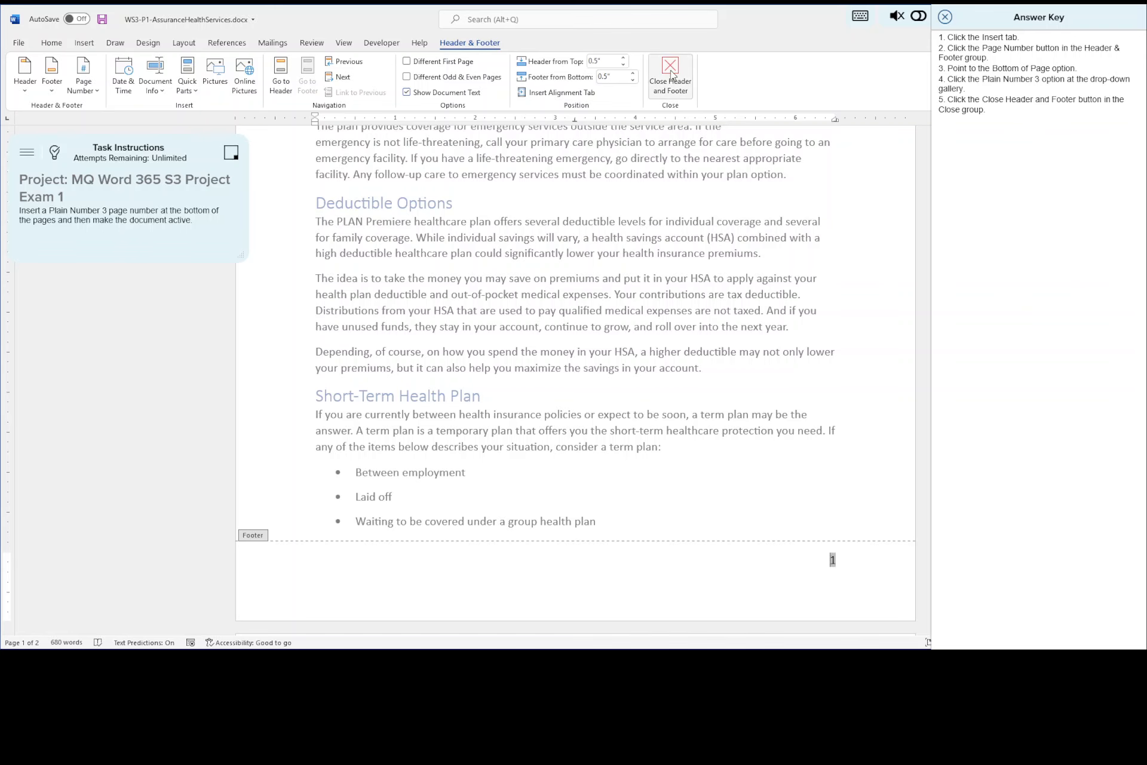
pyautogui.click(671, 74)
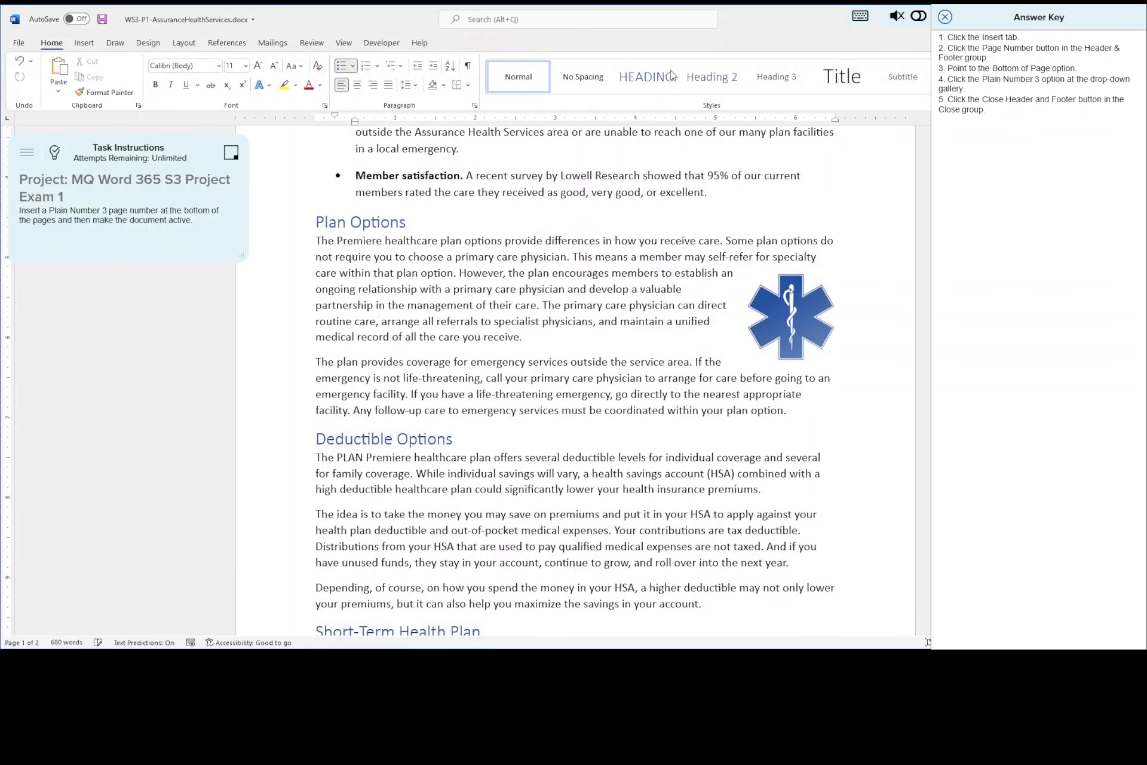
# - Save the document, check the page numbers on both pages, and close the answer key to continue to the seventh task
pyautogui.click(102, 22)
pyautogui.scroll(-5, 744, 369)
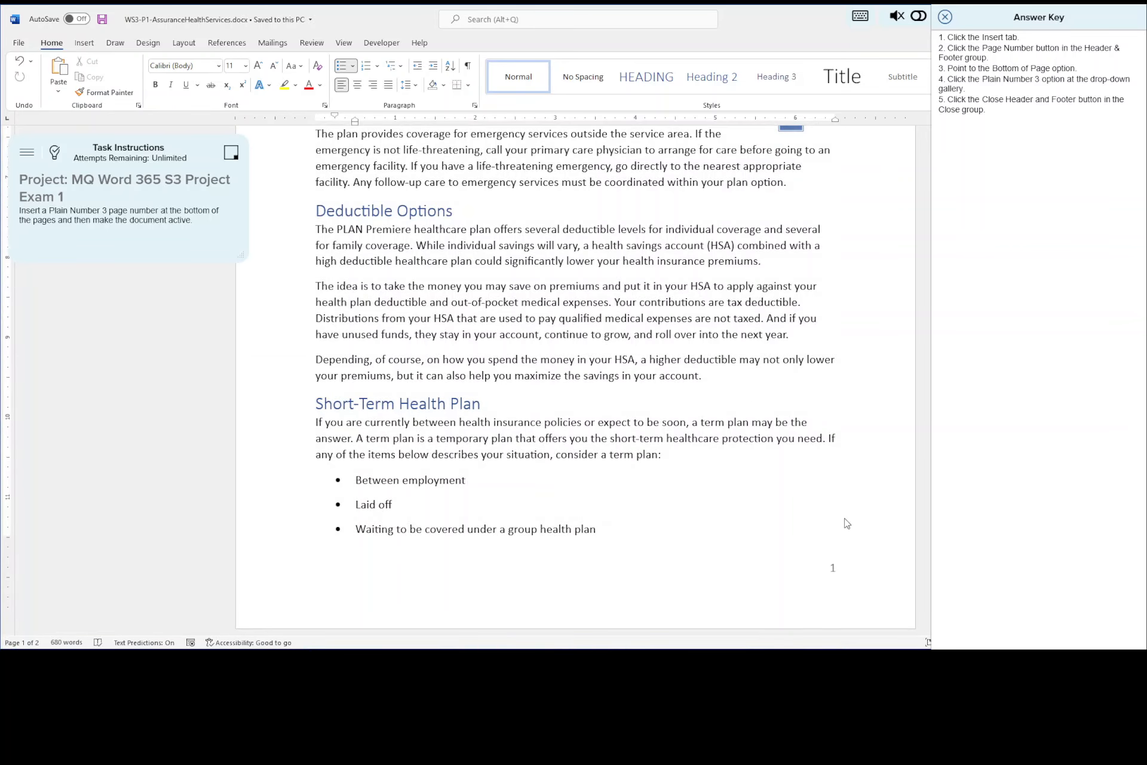
pyautogui.scroll(-8, 846, 526)
pyautogui.scroll(-6, 845, 528)
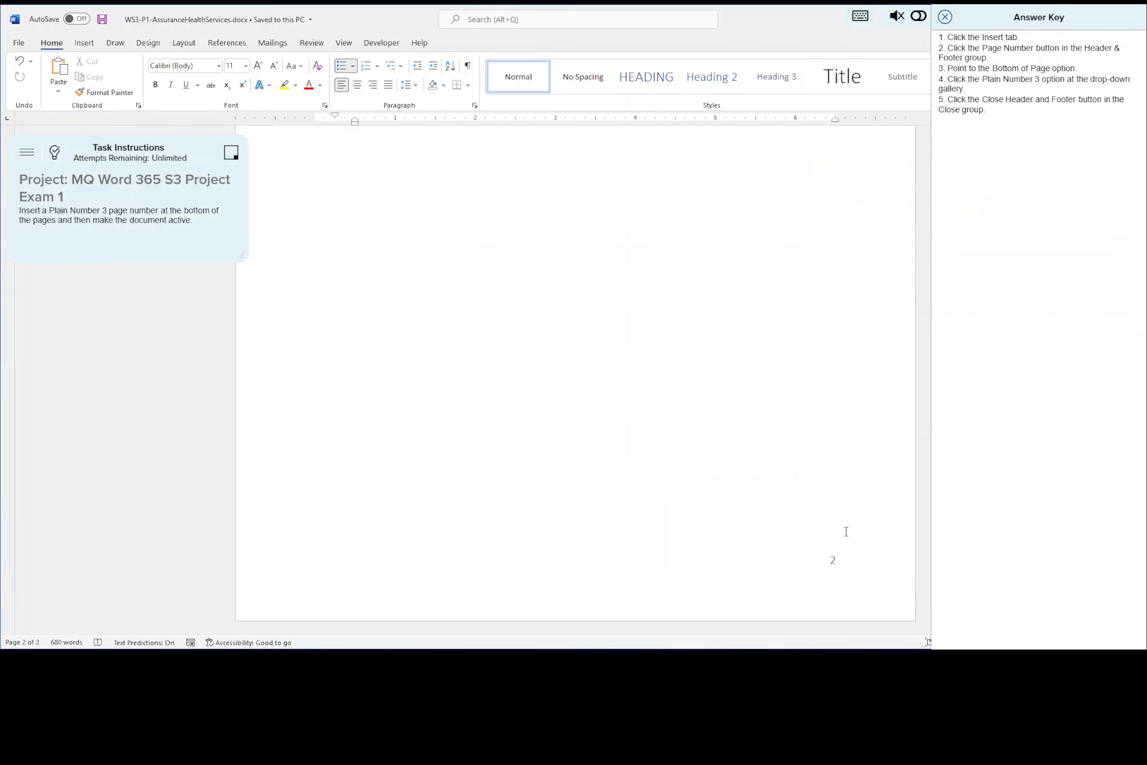
pyautogui.scroll(12, 844, 526)
pyautogui.scroll(12, 843, 524)
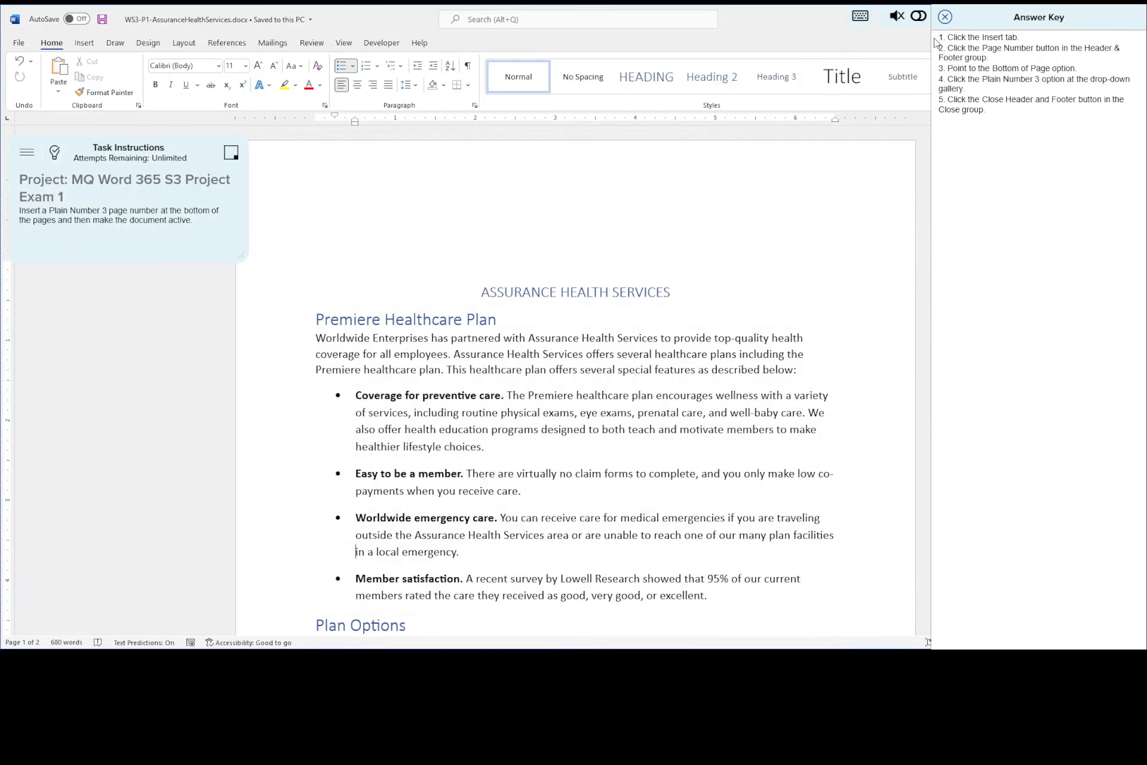
pyautogui.click(945, 17)
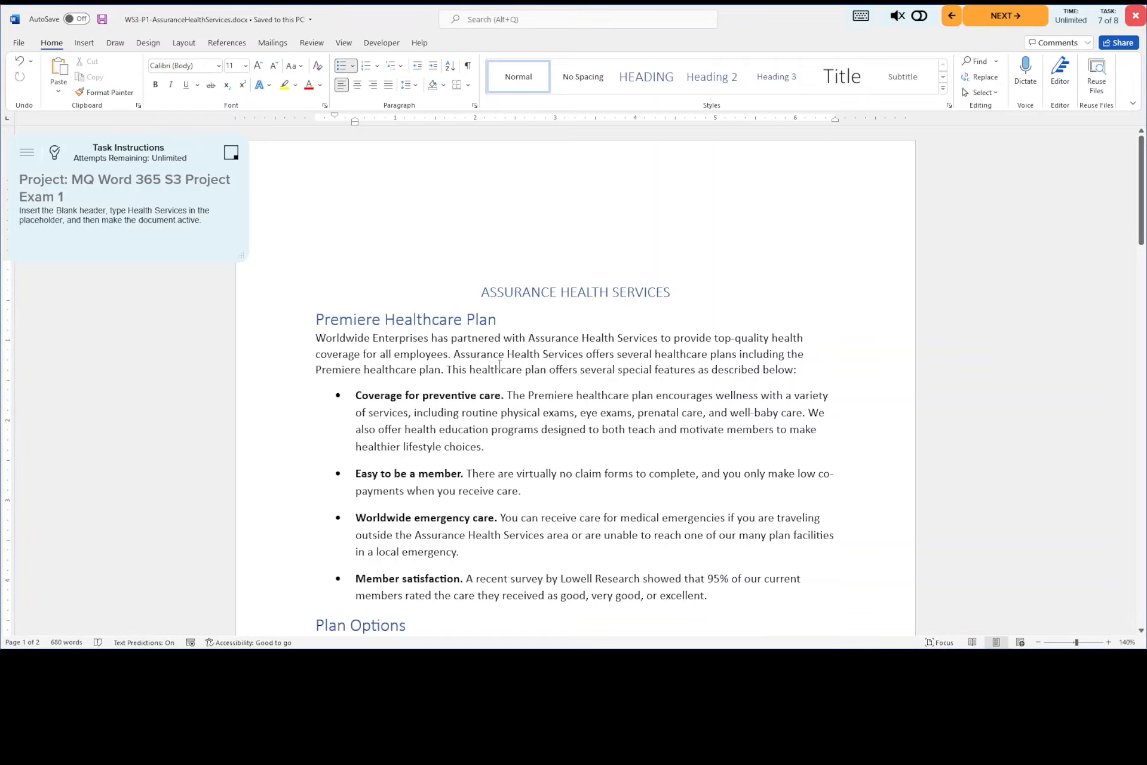
# - Insert the Blank header with the text Health Services in its placeholder and return to the document body
pyautogui.click(55, 154)
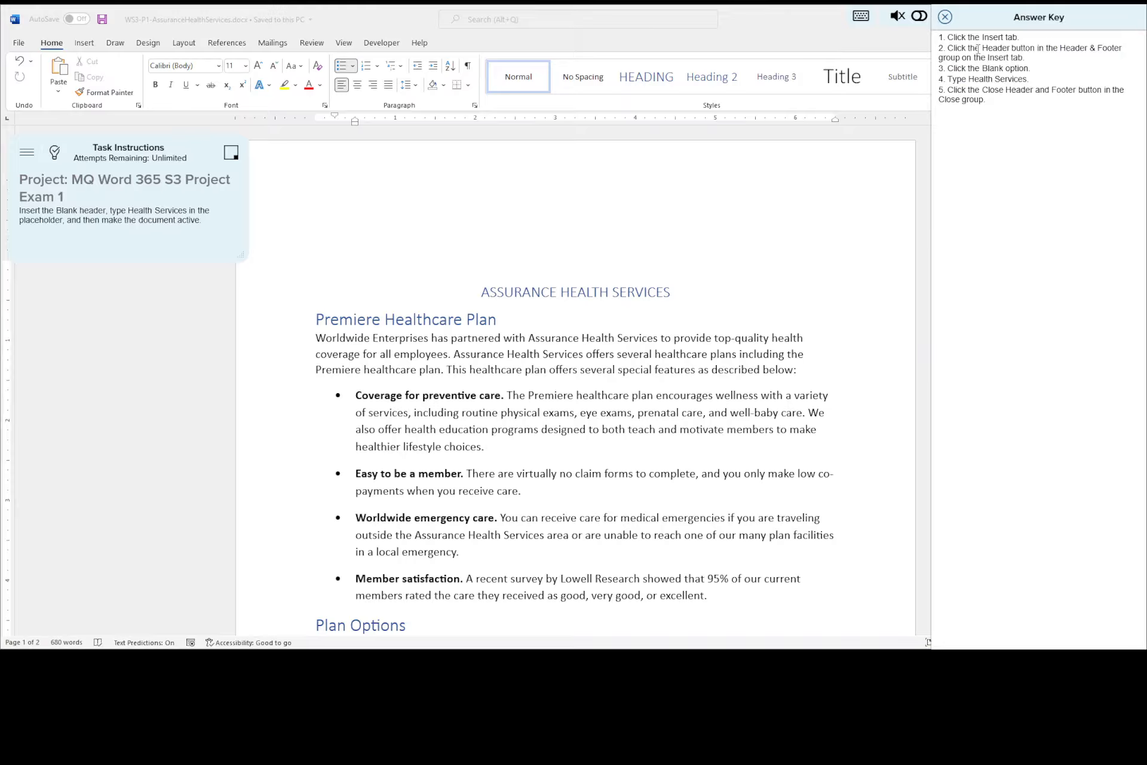
pyautogui.click(83, 43)
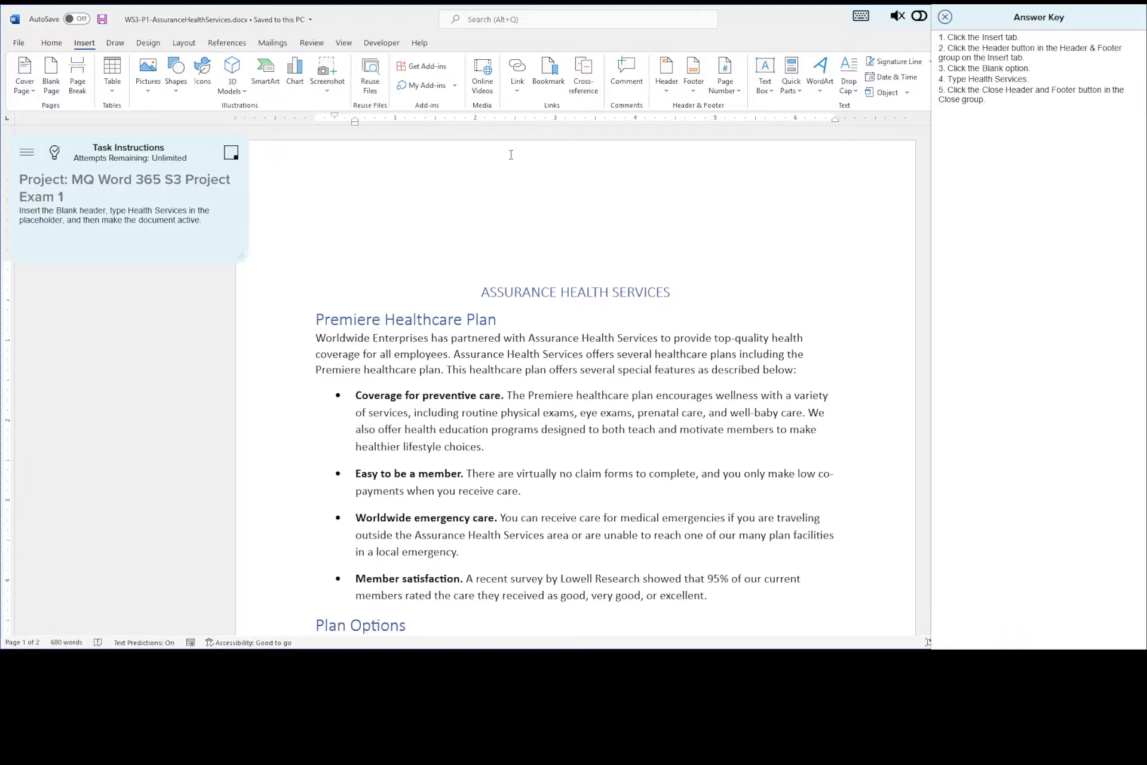
pyautogui.click(669, 72)
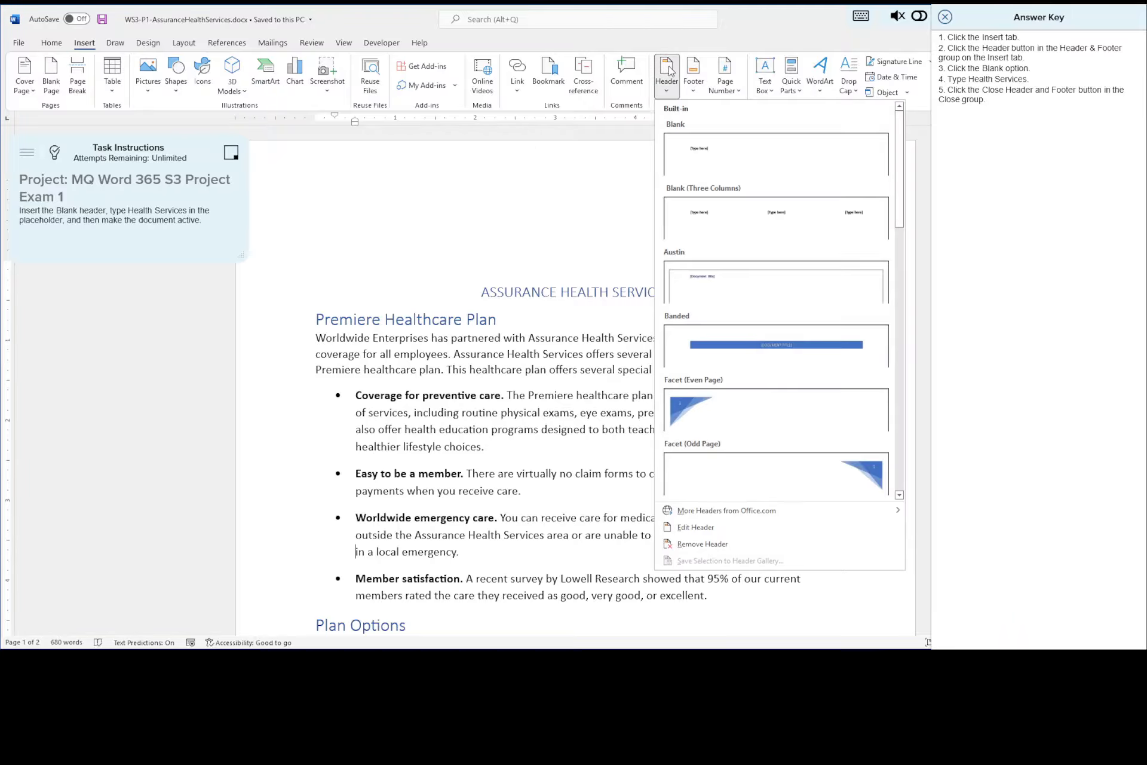
pyautogui.click(780, 162)
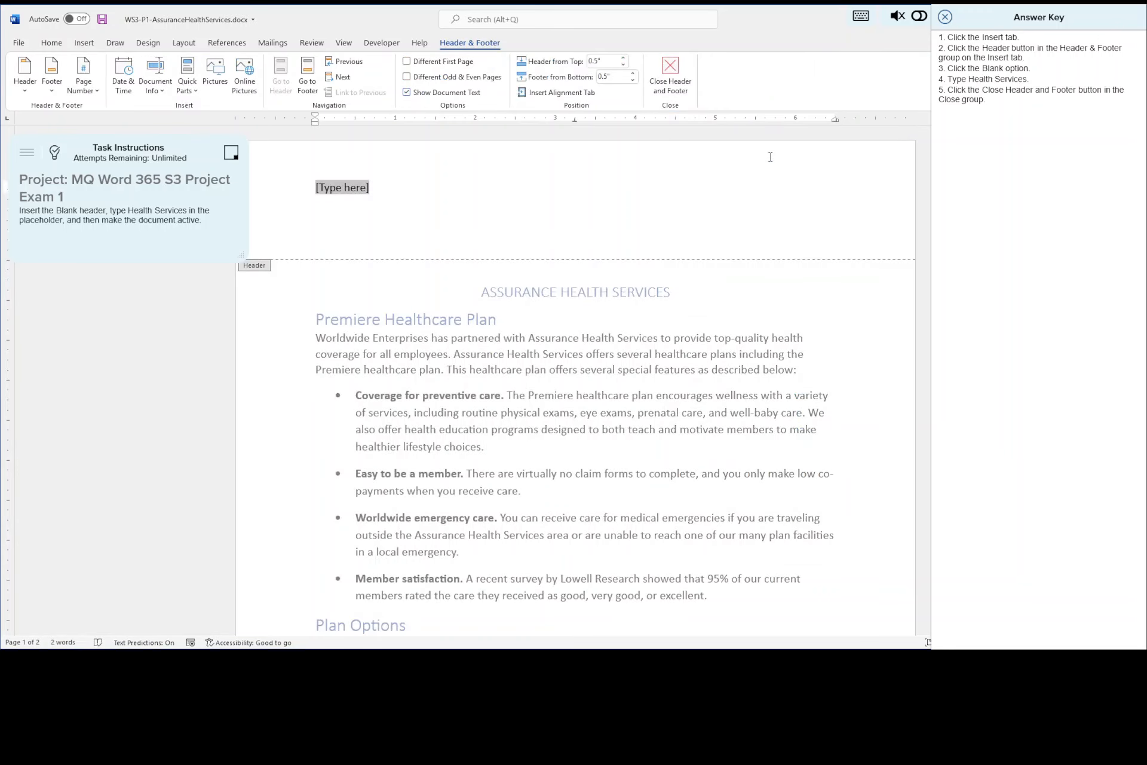
pyautogui.write('Health ')
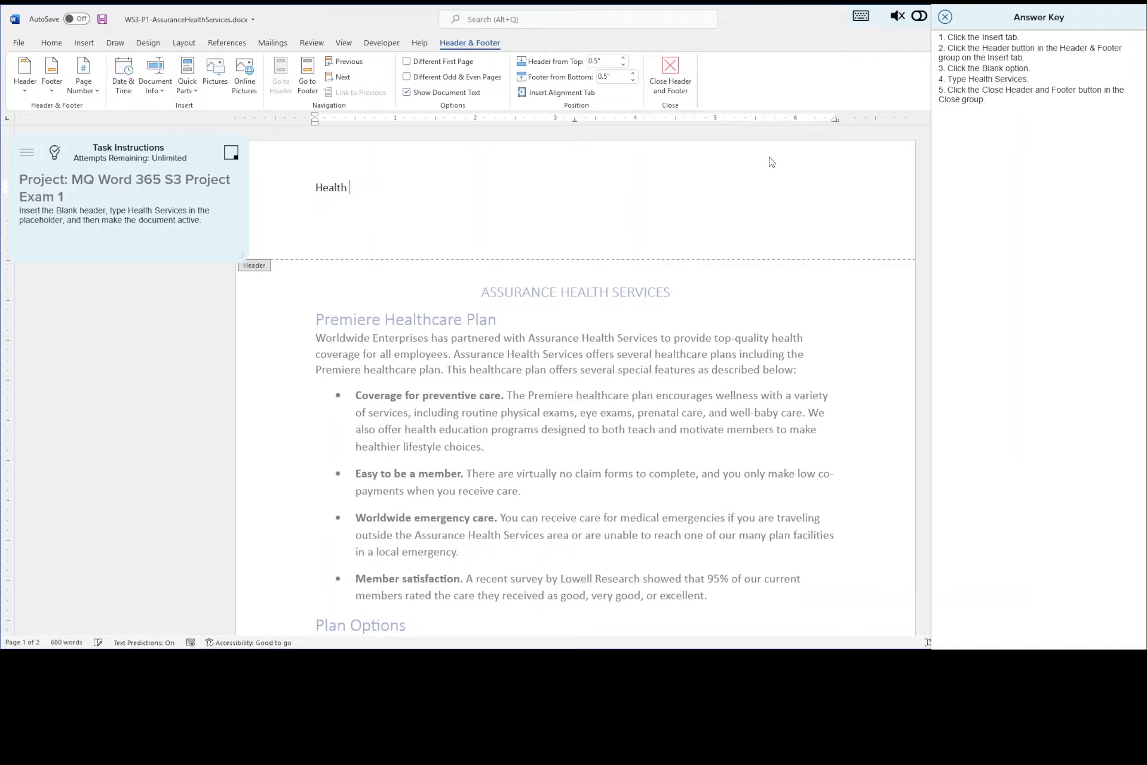
pyautogui.write('Services')
pyautogui.click(672, 76)
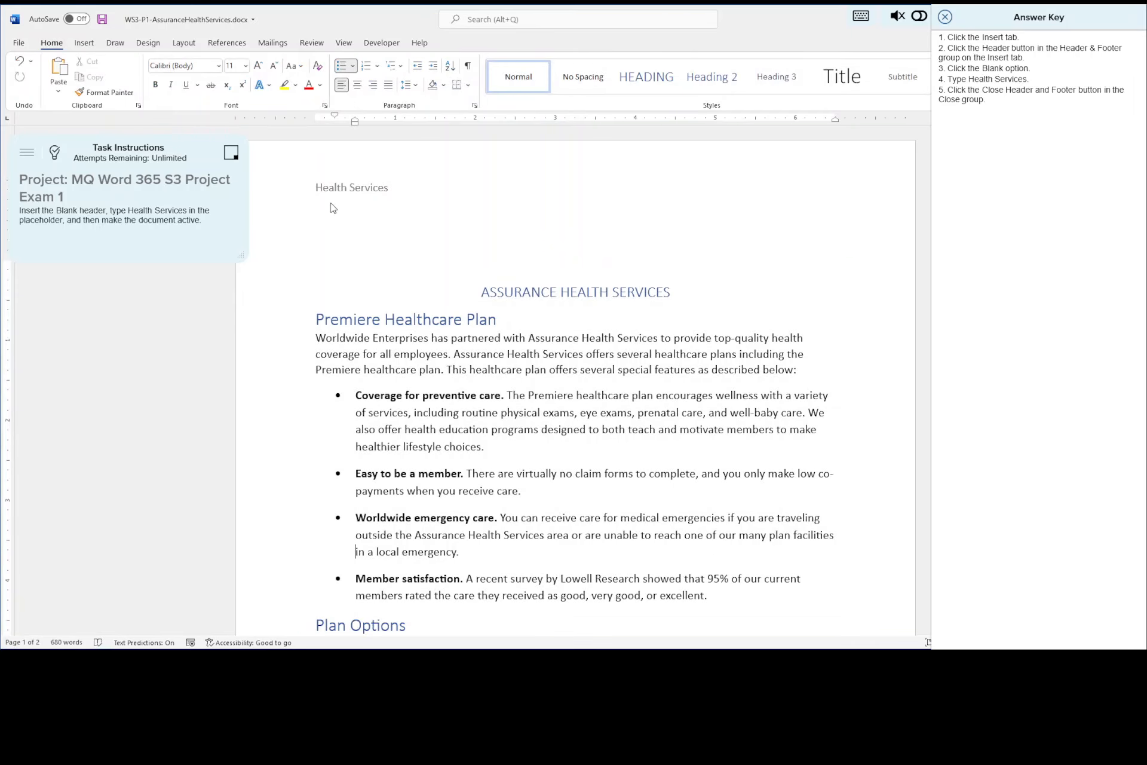
# - Check the header on both pages, save the document, and continue to the eighth exam task
pyautogui.scroll(-10, 538, 291)
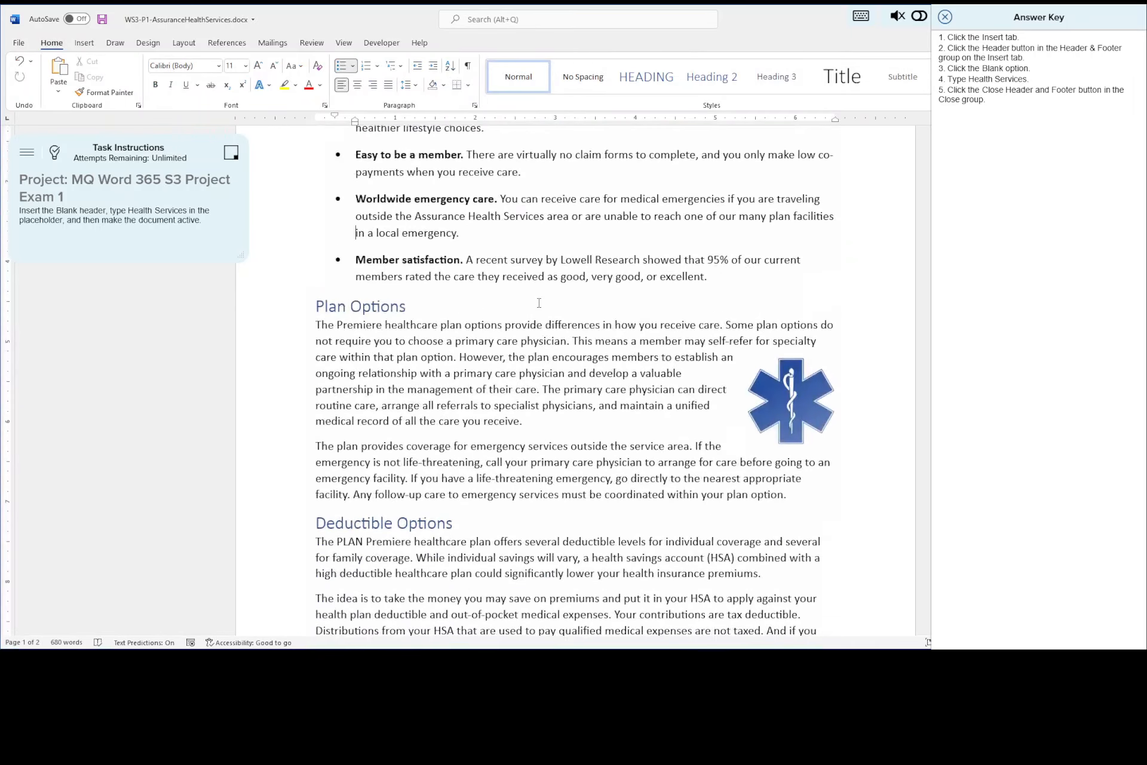
pyautogui.scroll(-5, 539, 306)
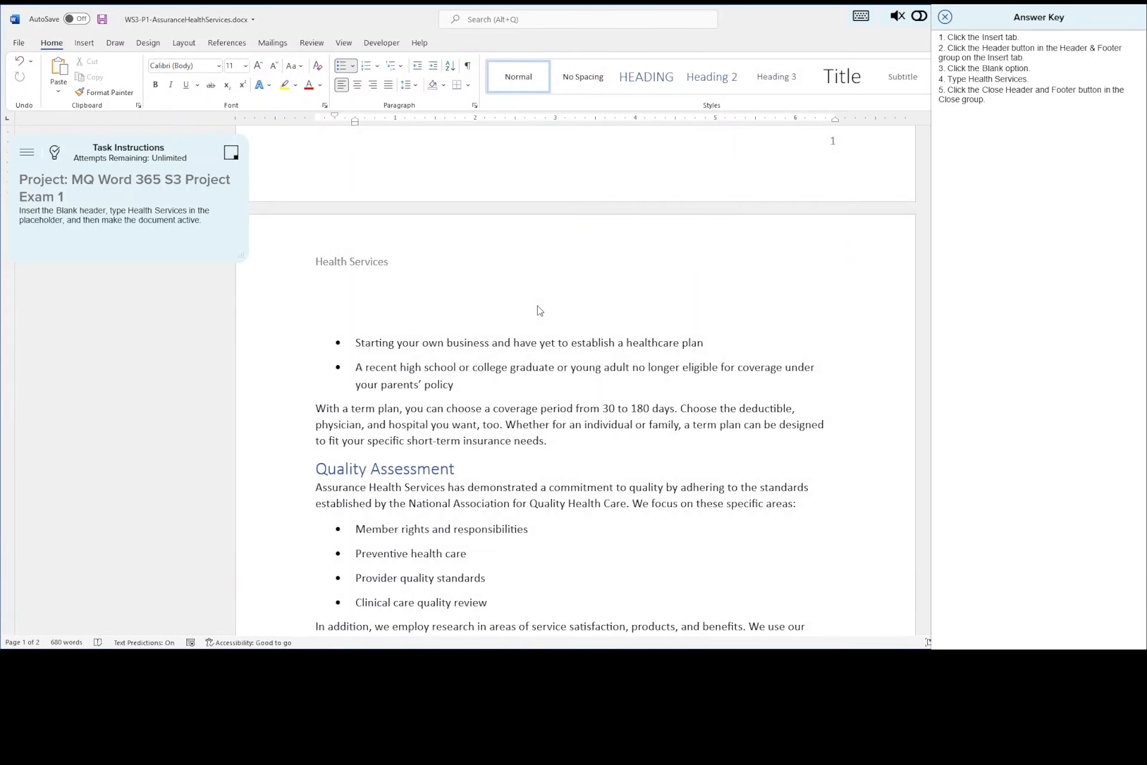
pyautogui.scroll(15, 539, 309)
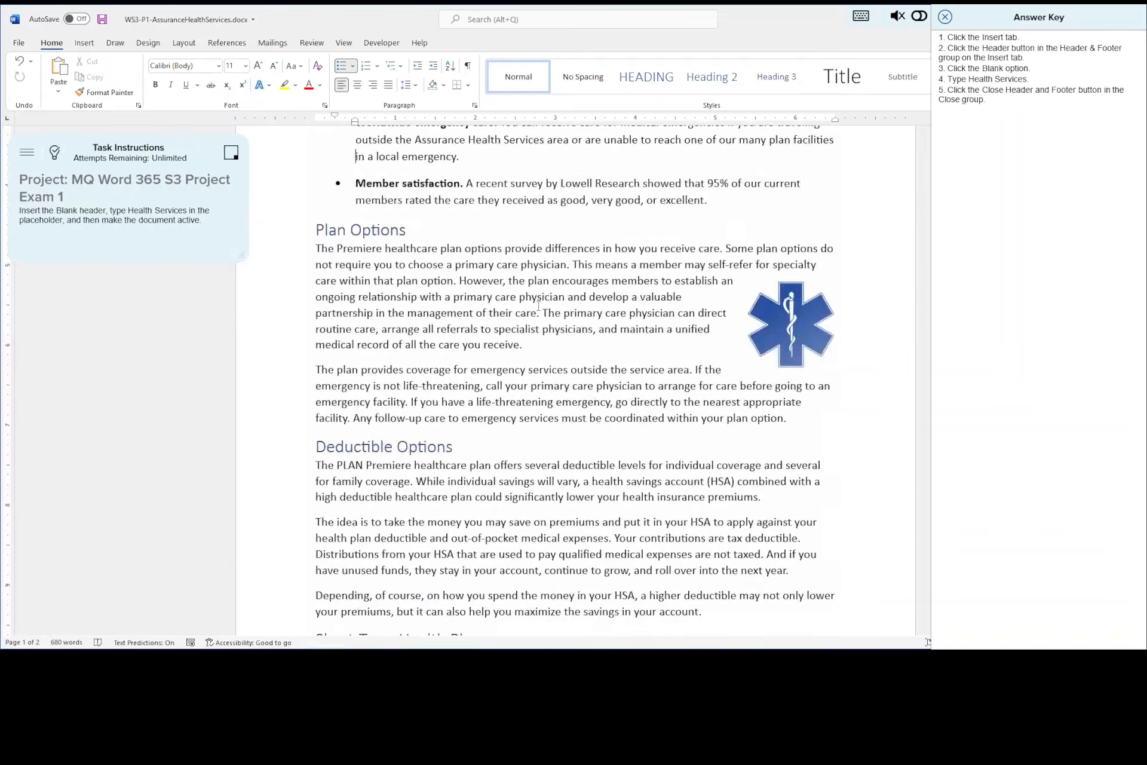
pyautogui.click(103, 21)
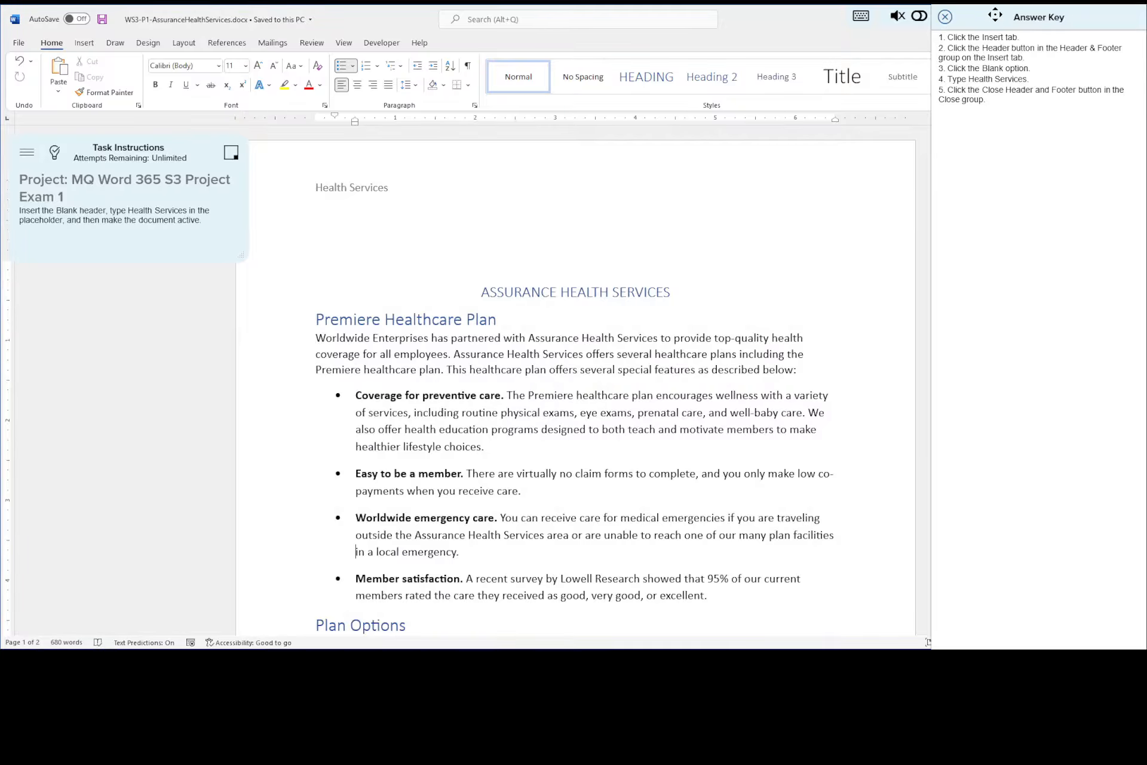
pyautogui.click(945, 18)
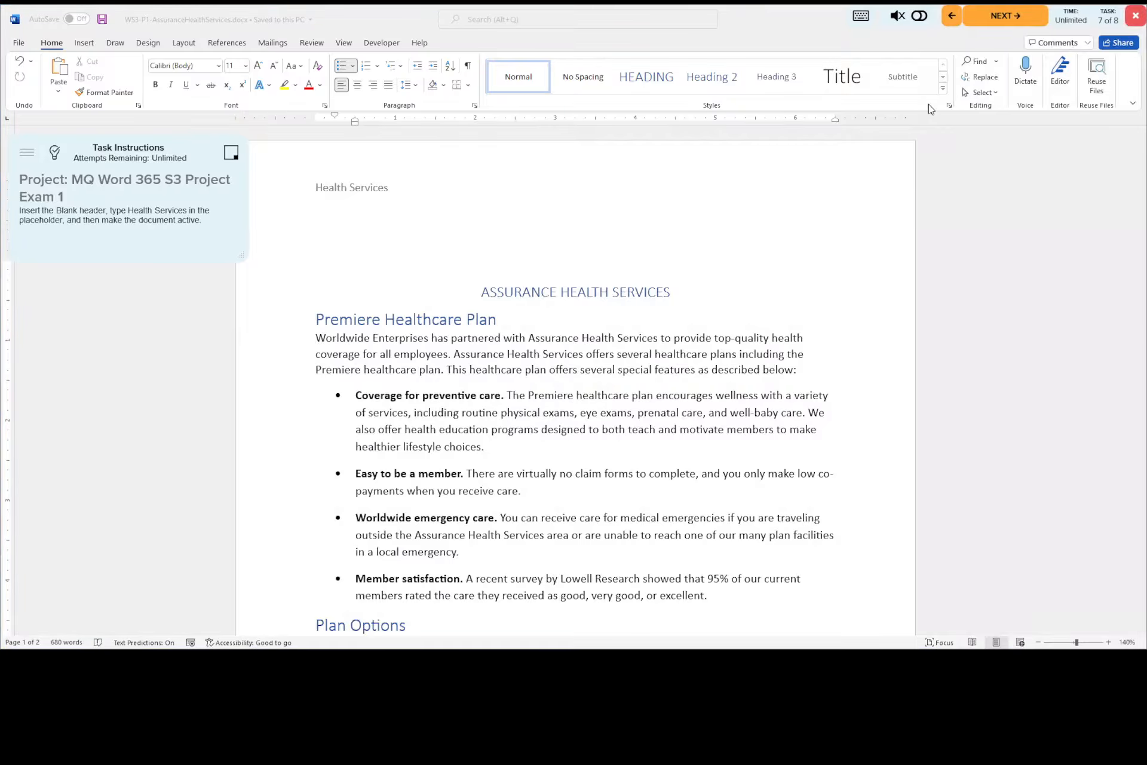
pyautogui.click(989, 18)
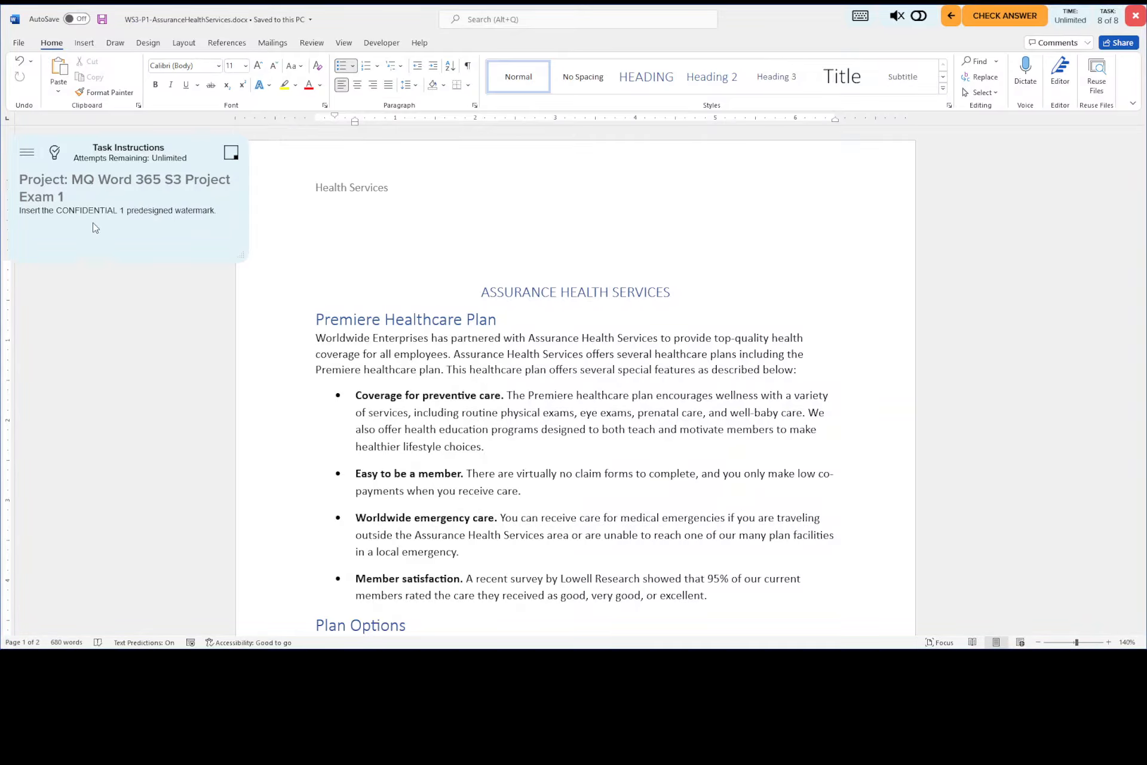
# - Consult the answer key for the eighth task, insert the predesigned CONFIDENTIAL 1 watermark, and look it over on the page
pyautogui.click(56, 154)
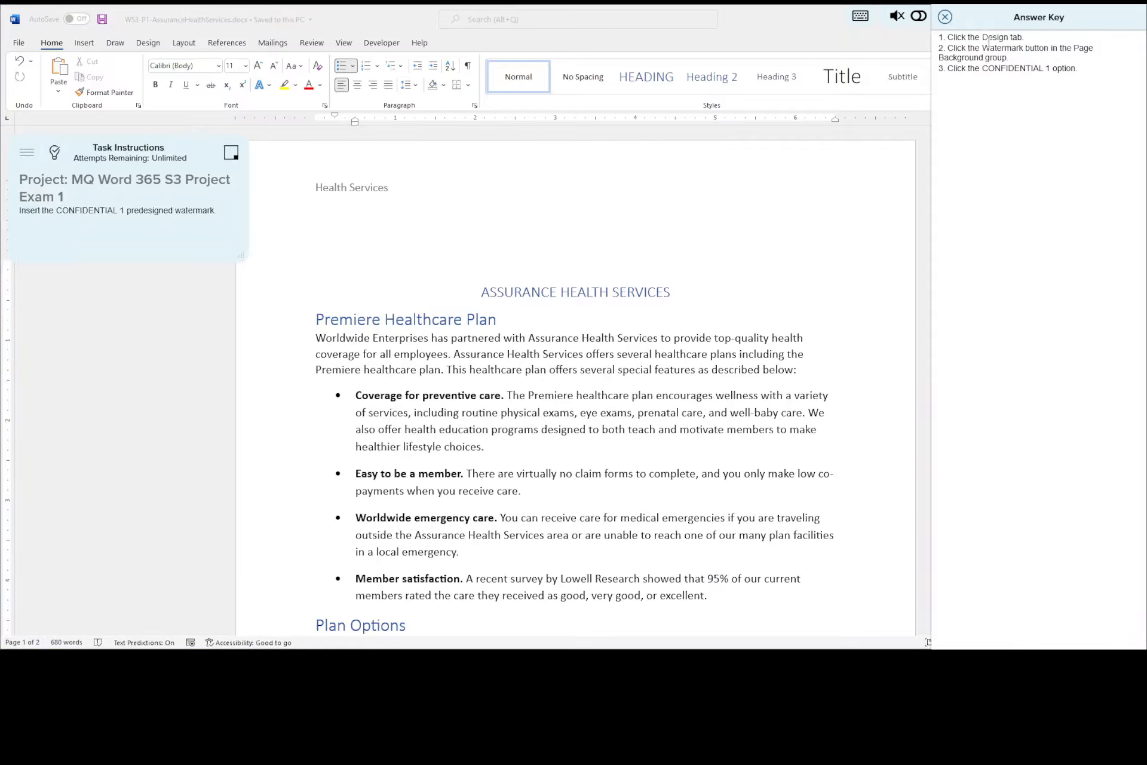
pyautogui.click(154, 47)
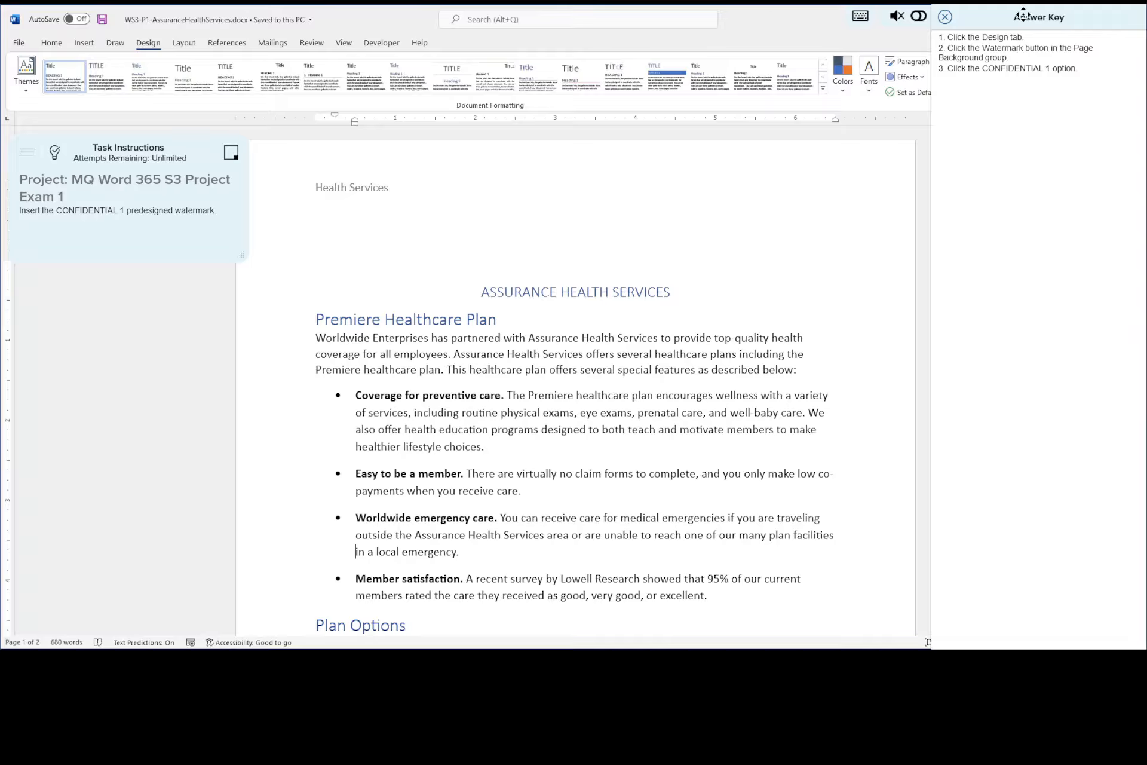
pyautogui.moveTo(1023, 16); pyautogui.dragTo(591, 31)
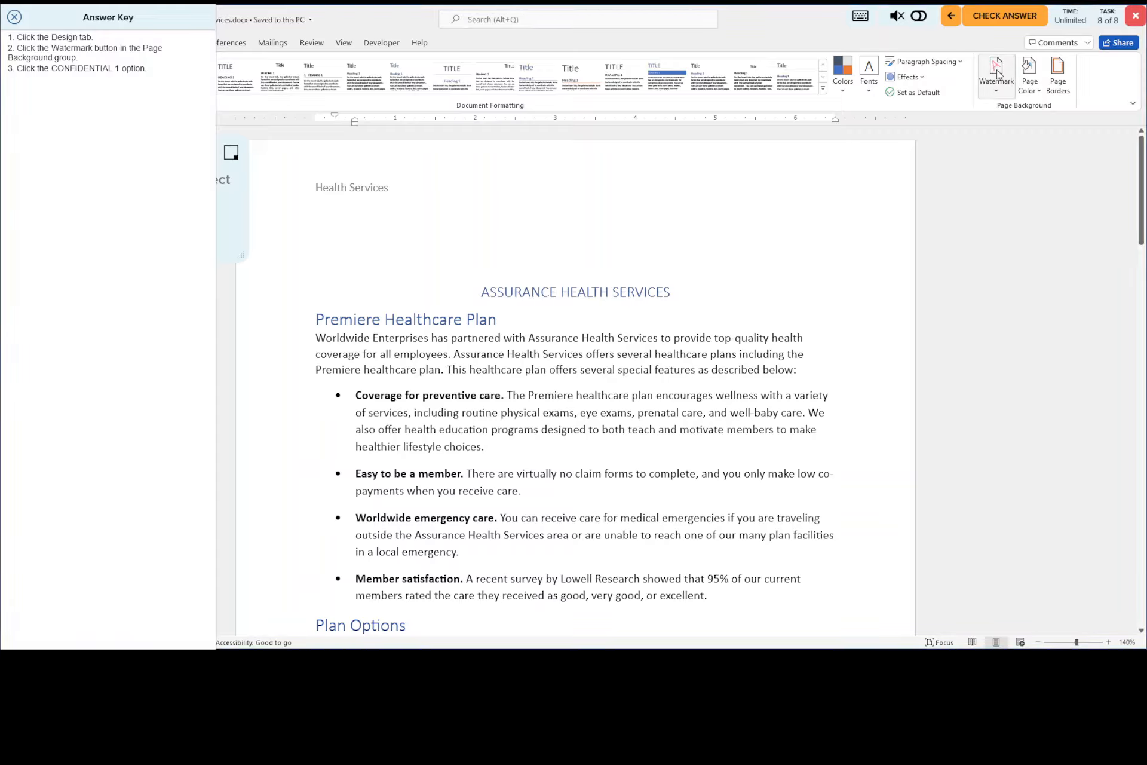
pyautogui.click(996, 73)
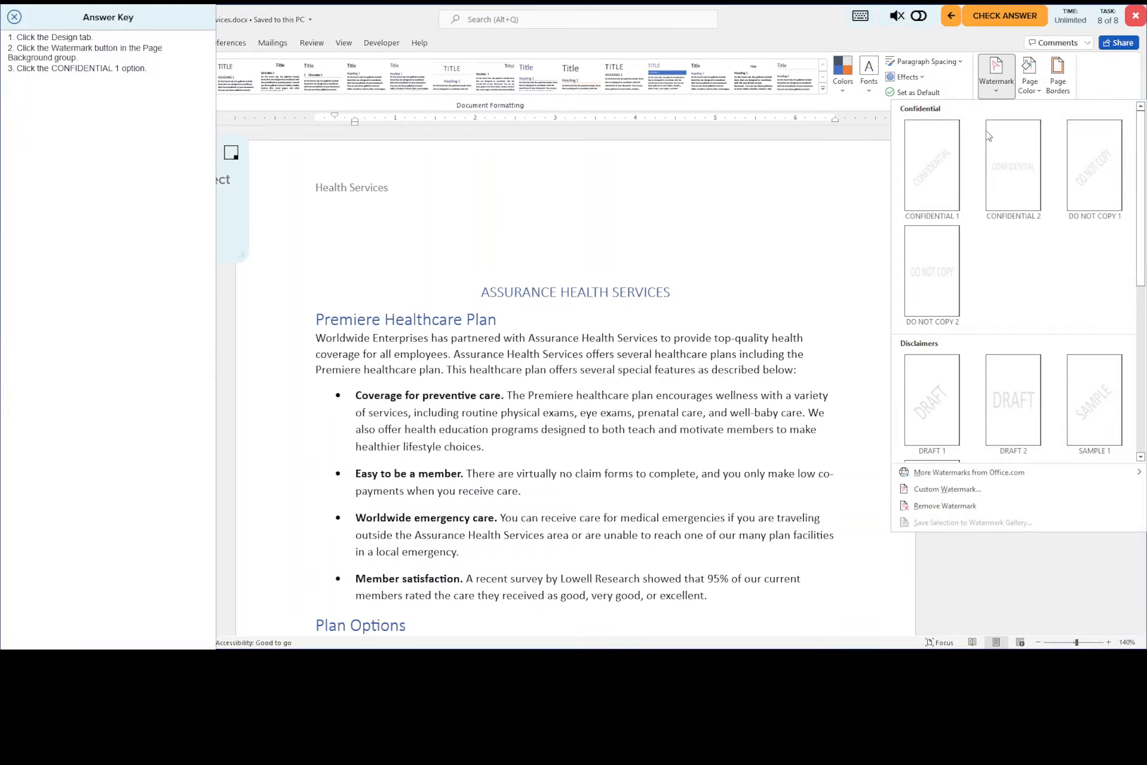
pyautogui.click(930, 175)
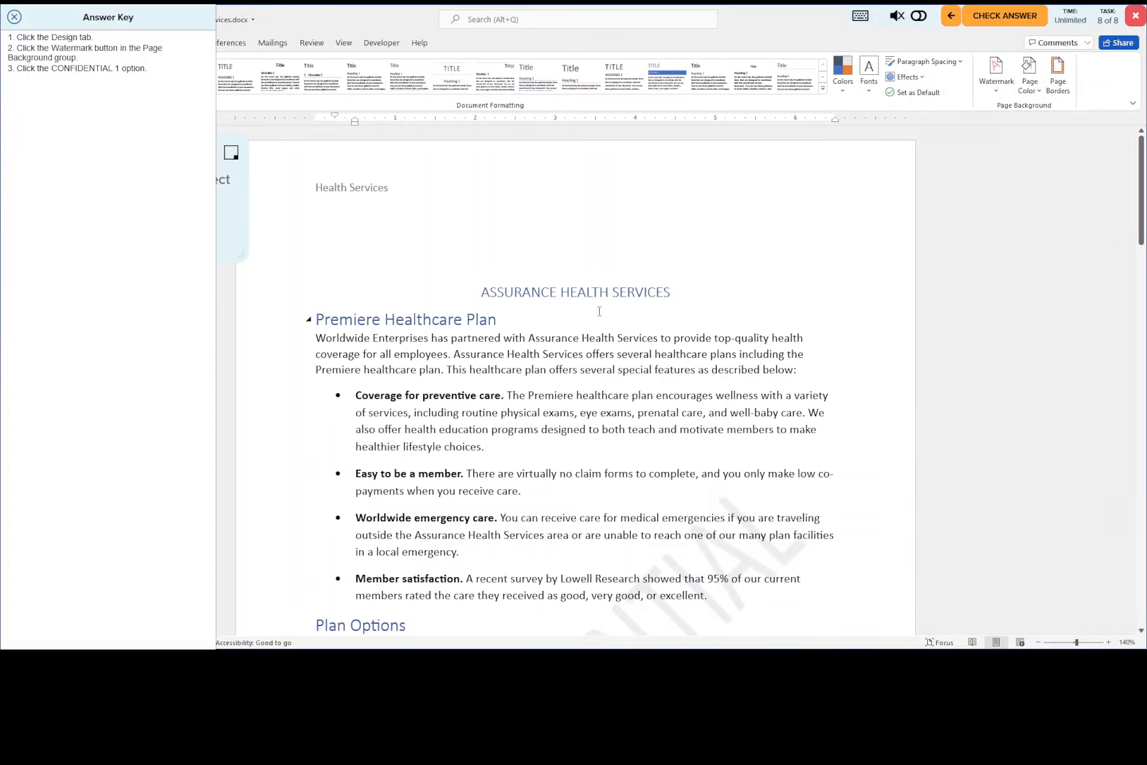
pyautogui.scroll(-4, 598, 311)
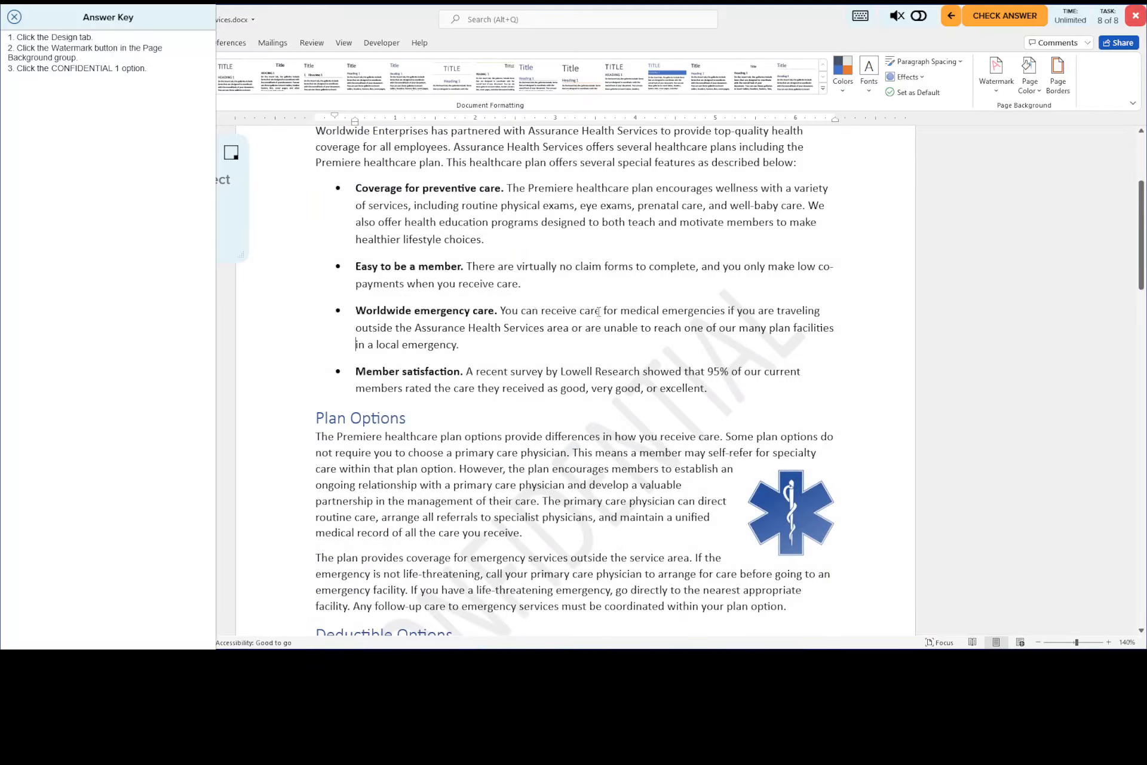
pyautogui.scroll(-3, 600, 319)
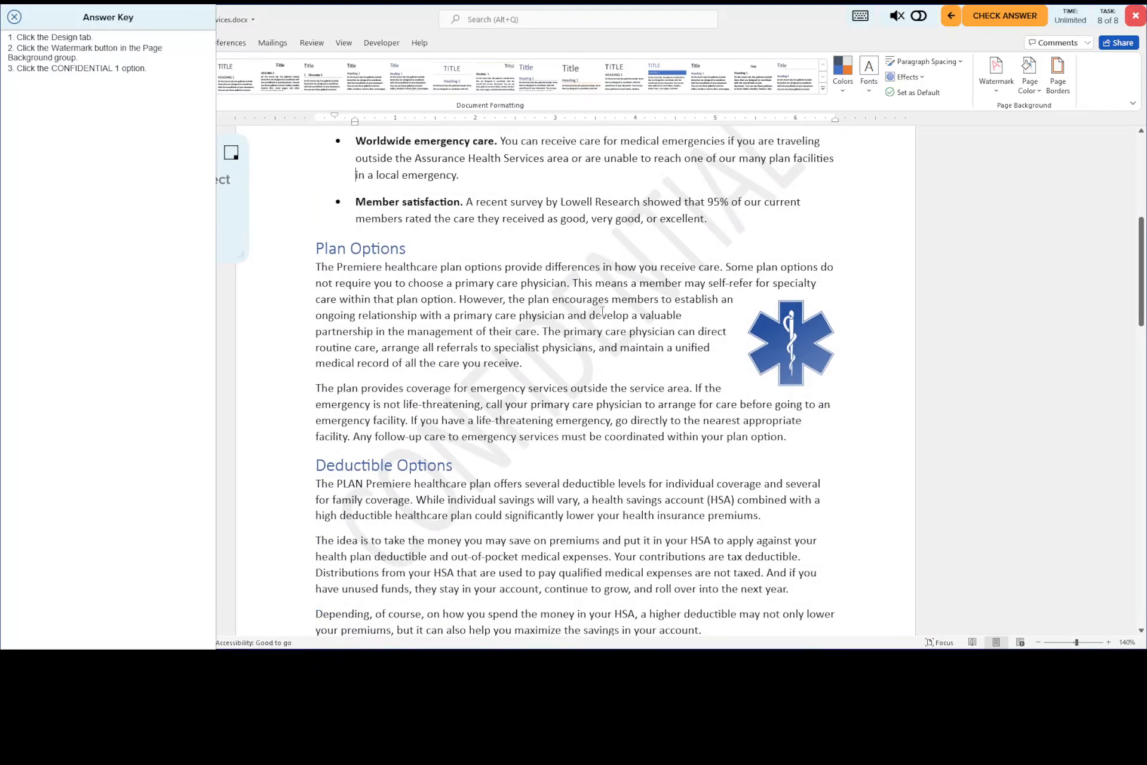
pyautogui.scroll(7, 602, 311)
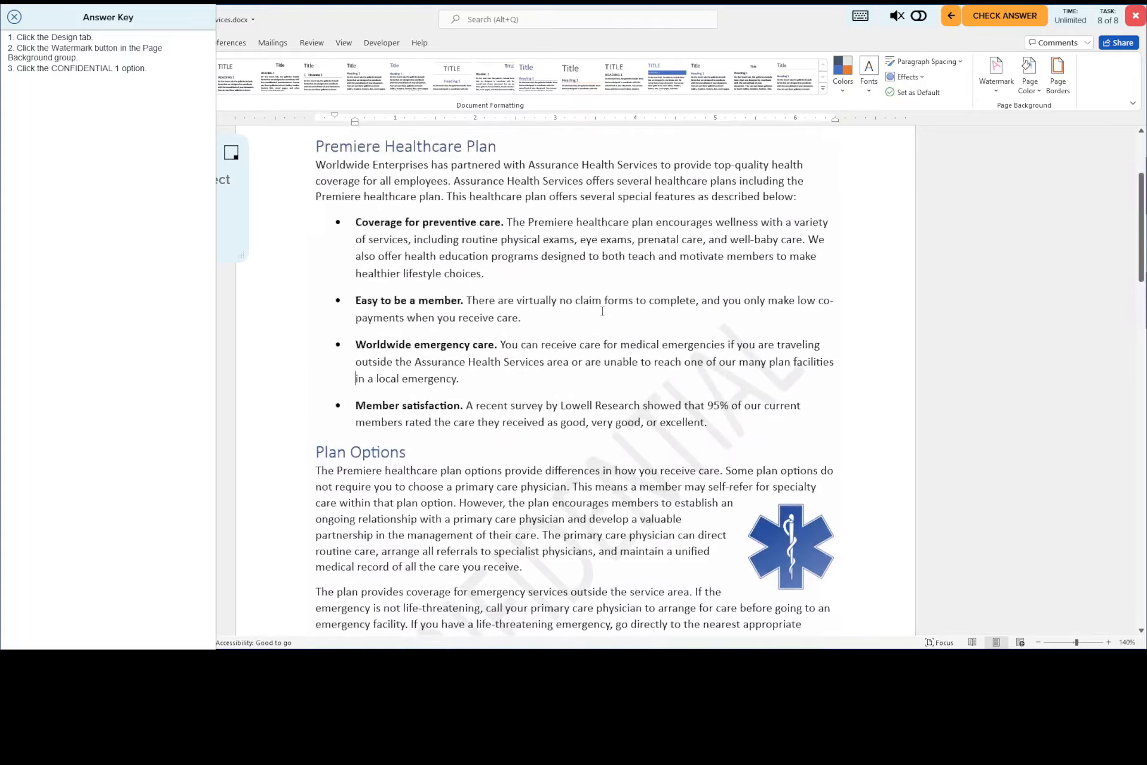
# - Close the answer key, save the document, and submit the watermark task for checking
pyautogui.click(14, 17)
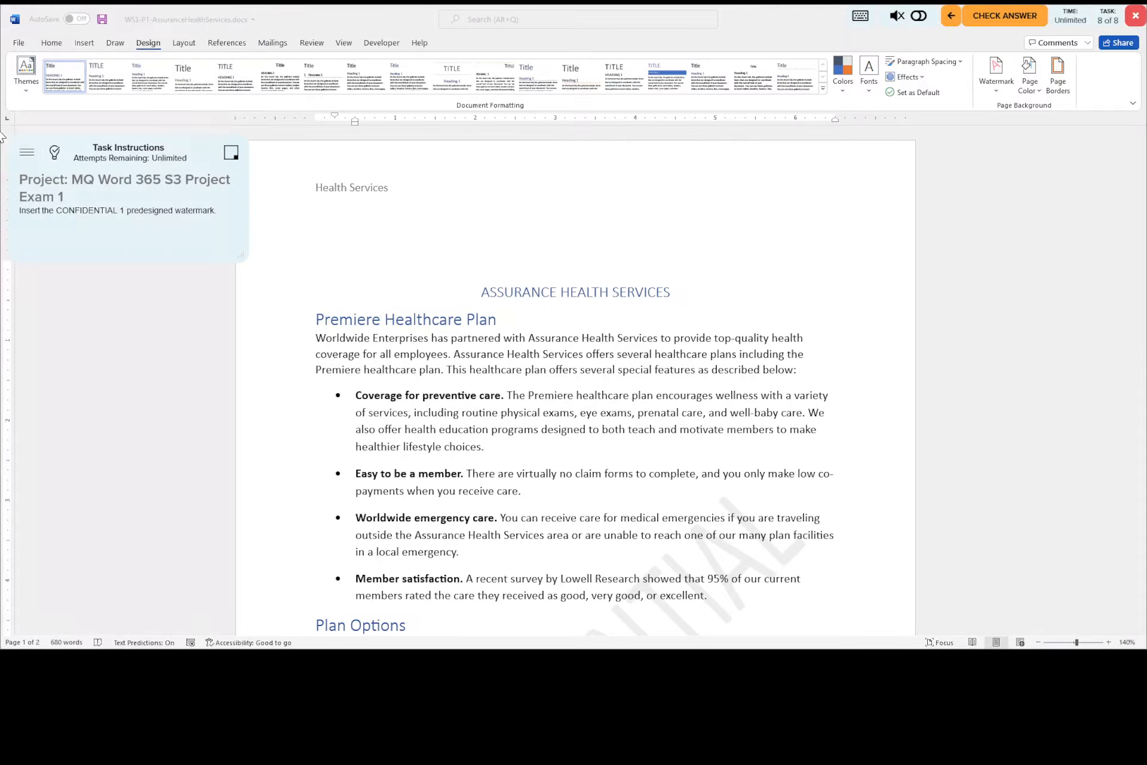
pyautogui.click(105, 22)
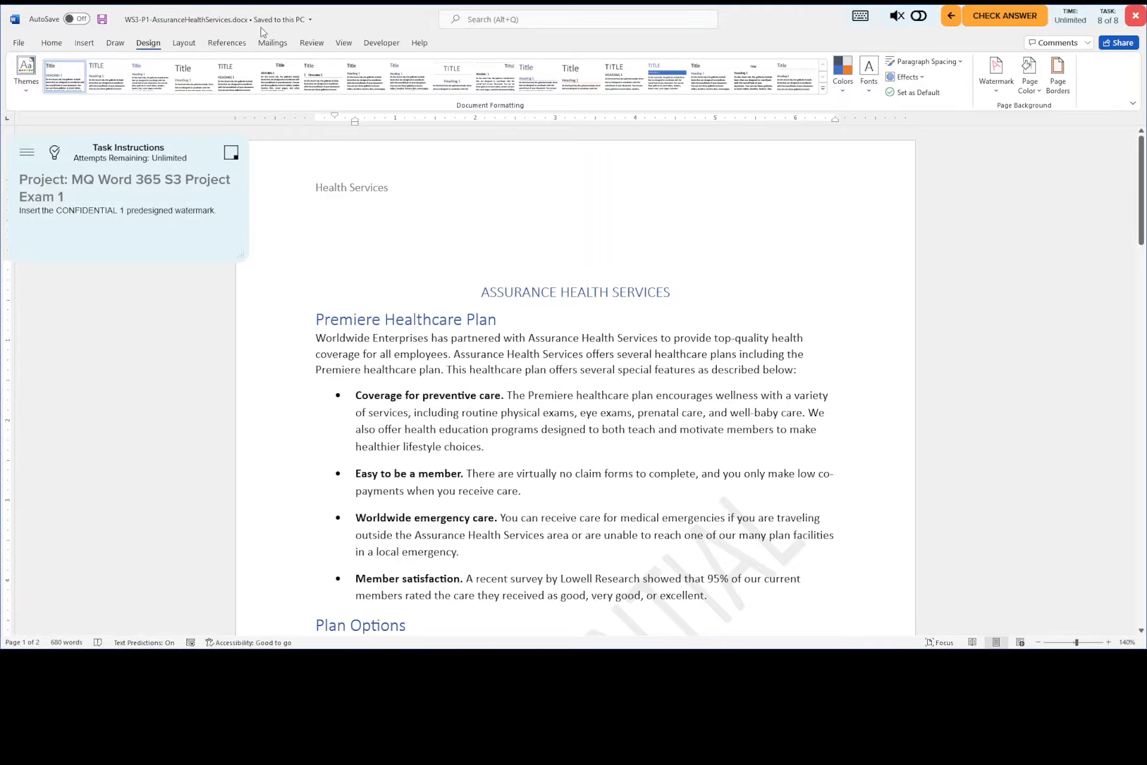
pyautogui.click(1008, 20)
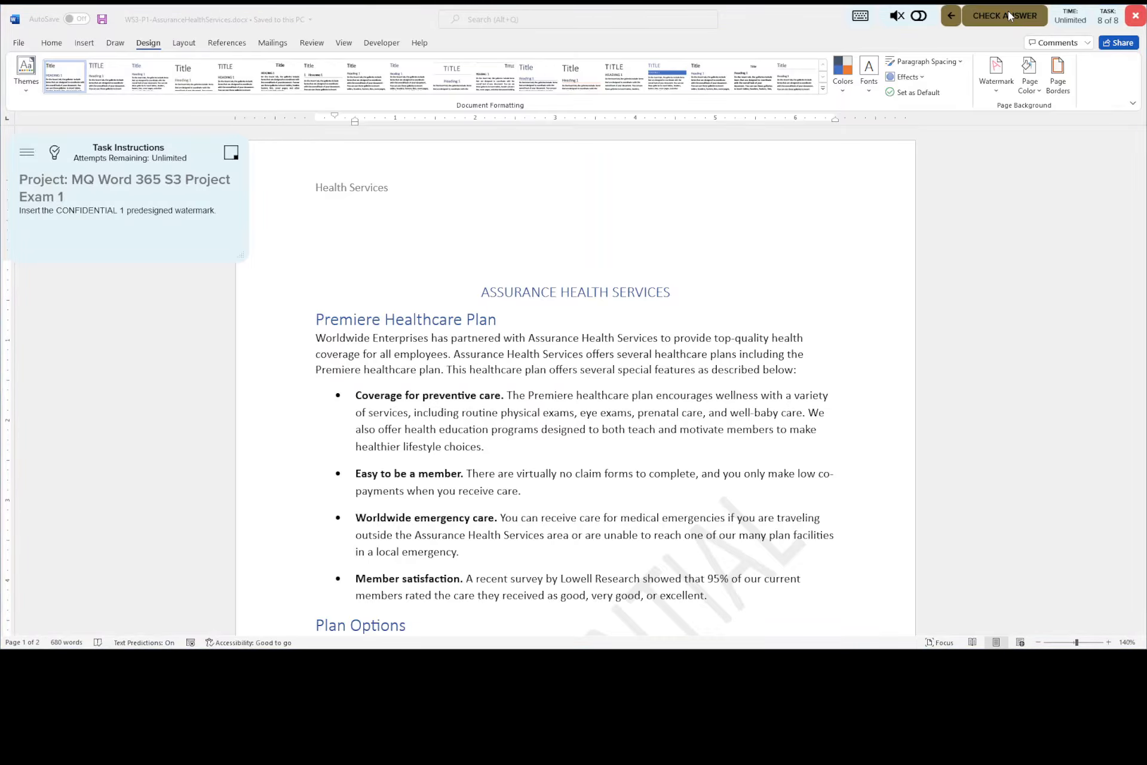